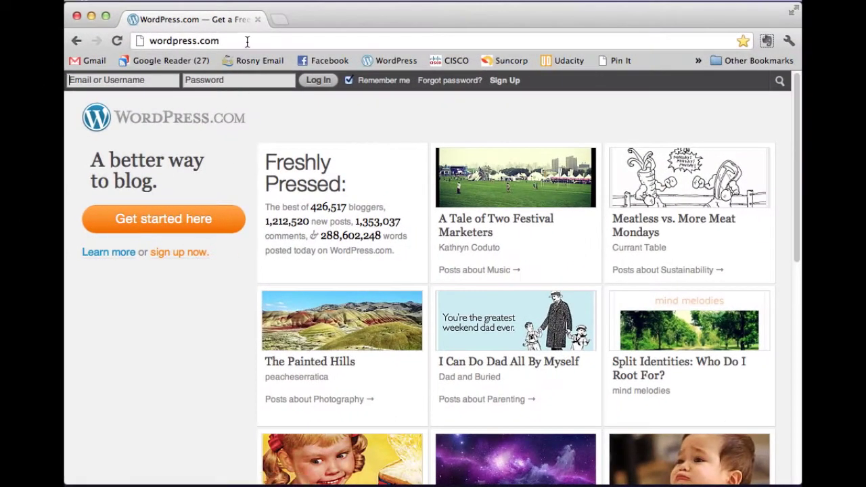
- Open the WordPress.com sign-up form using the 'Get started here' button
left_click(247, 41)
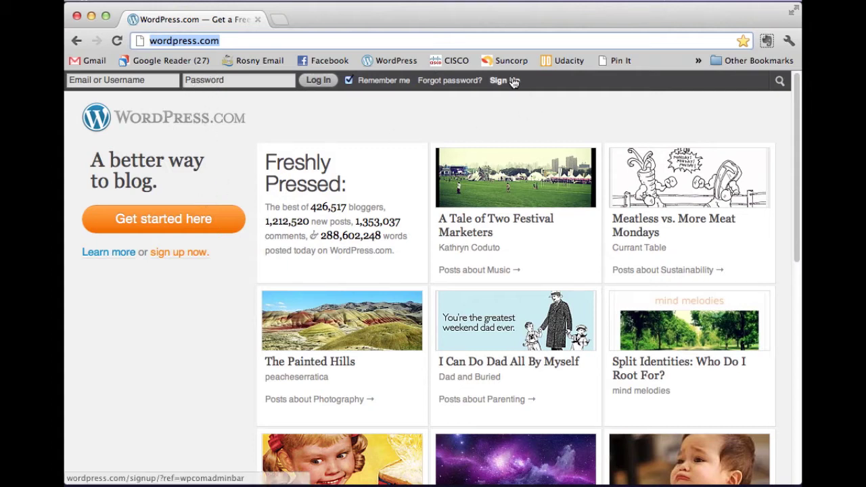
left_click(202, 226)
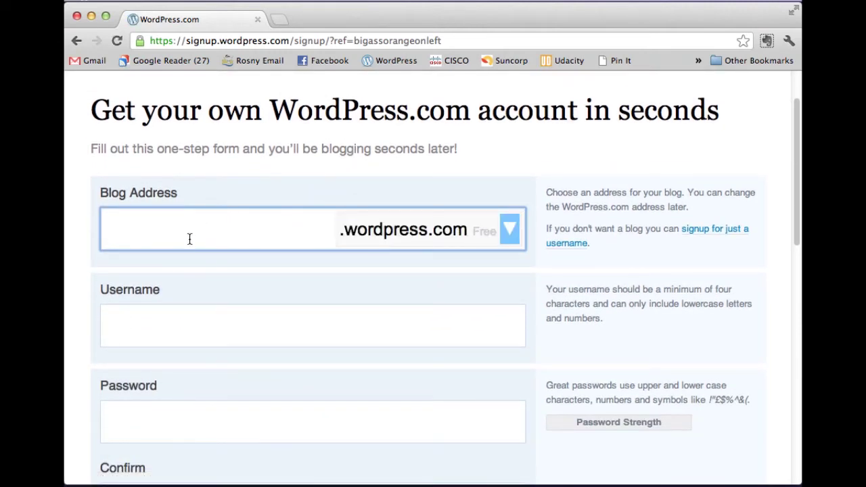
- Enter rosnyPL as the blog address and confirm it shows as available
type("rosnyPL")
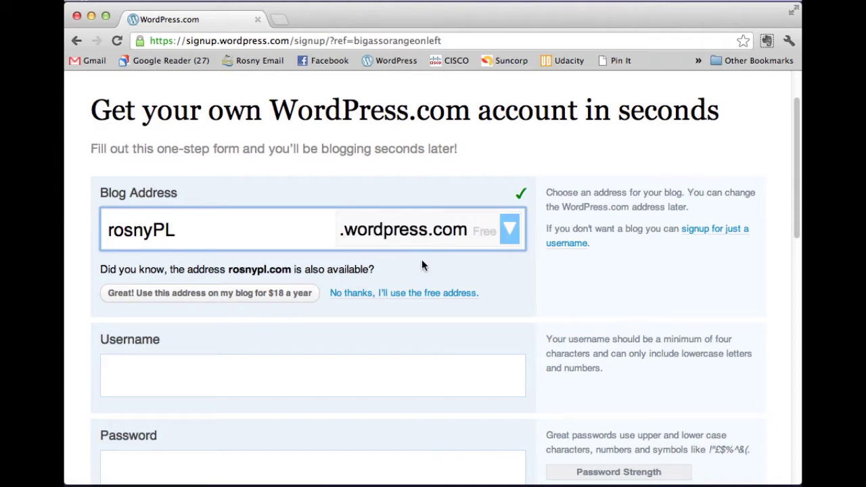
scroll(355, 266, "down", 1)
scroll(253, 274, "down", 3)
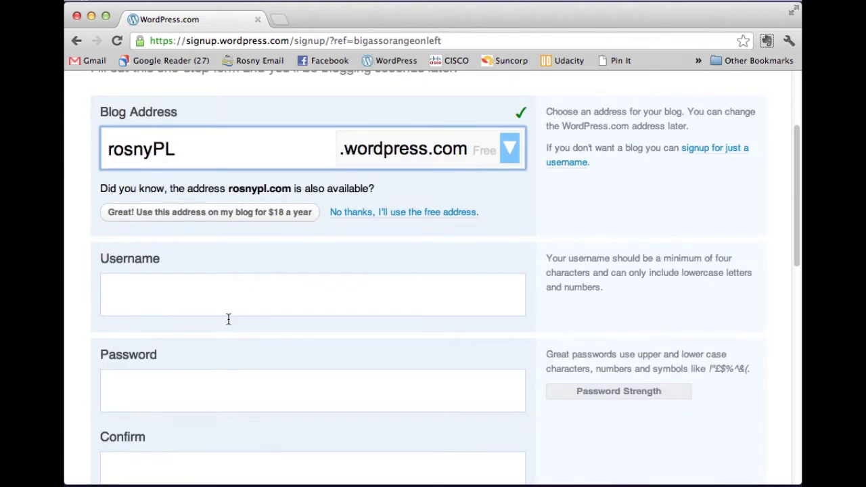
- Enter a username and password, removing the dot so the username is accepted
left_click(182, 296)
key("super+a")
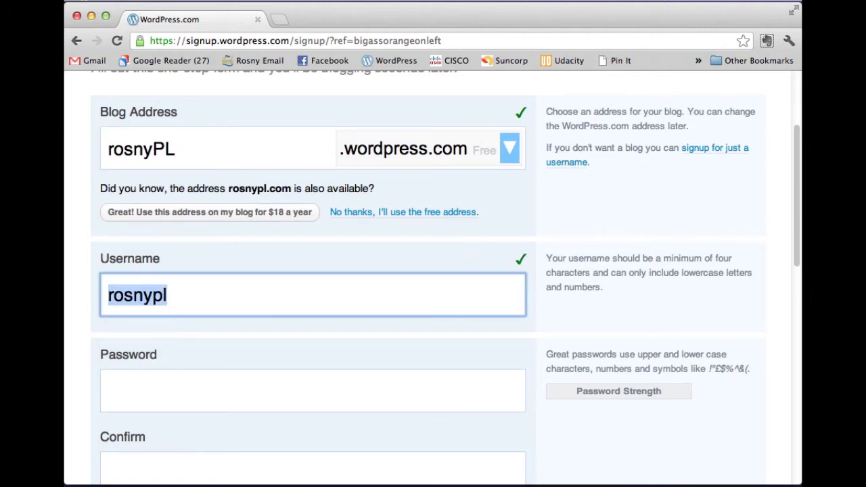
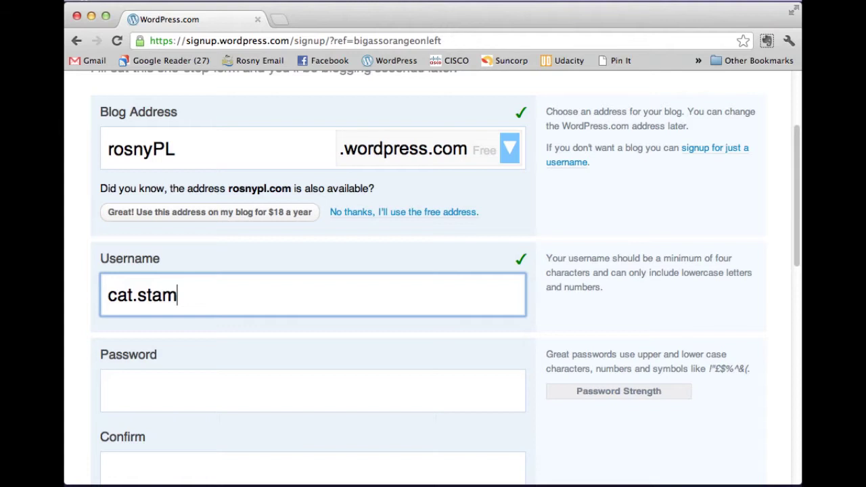
key("Tab")
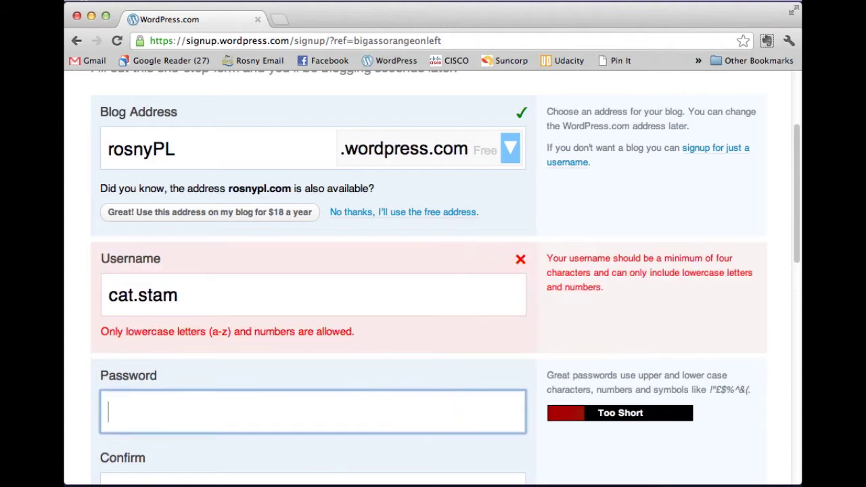
key("Tab")
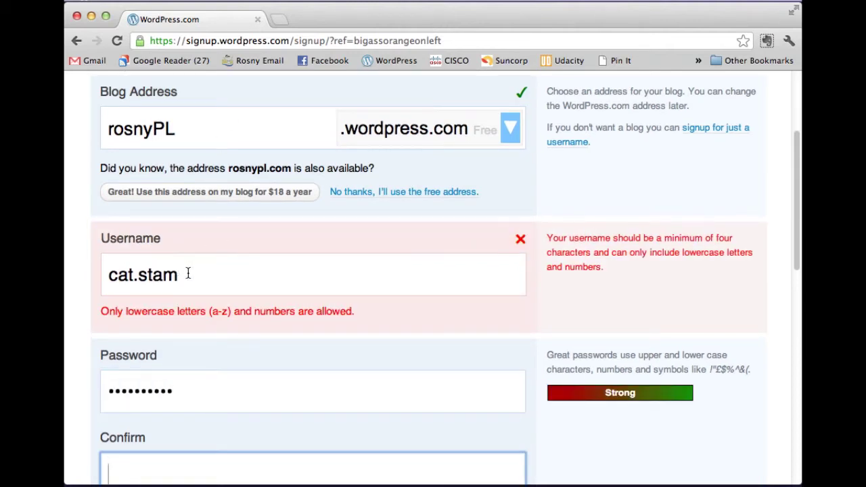
left_click(189, 274)
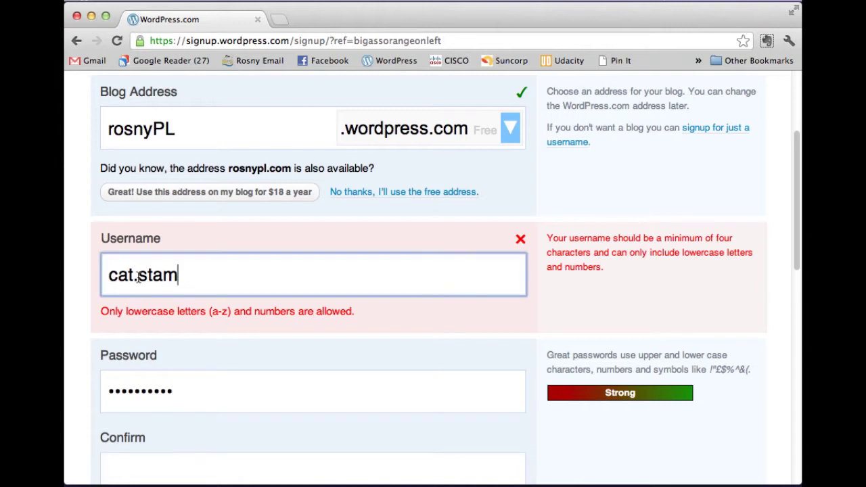
key("BackSpace")
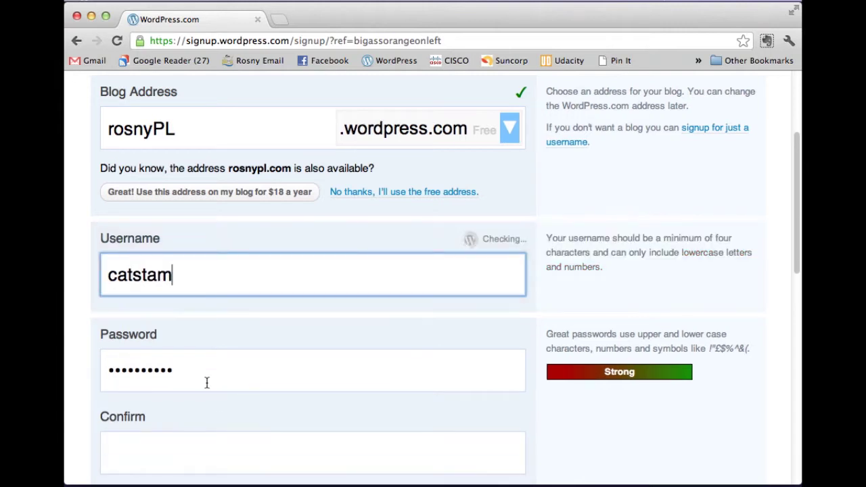
- Confirm the password and type the contact e-mail address
left_click(211, 383)
scroll(210, 386, "down", 1)
scroll(209, 386, "down", 2)
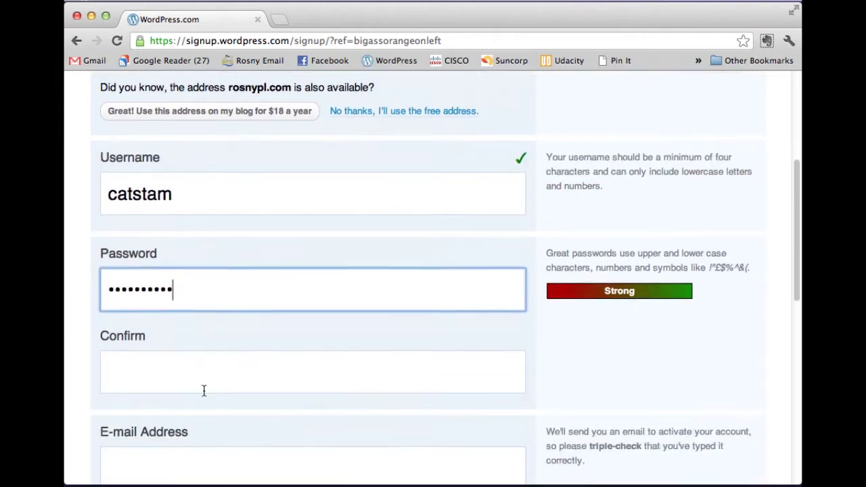
left_click(193, 378)
type("••••••••••")
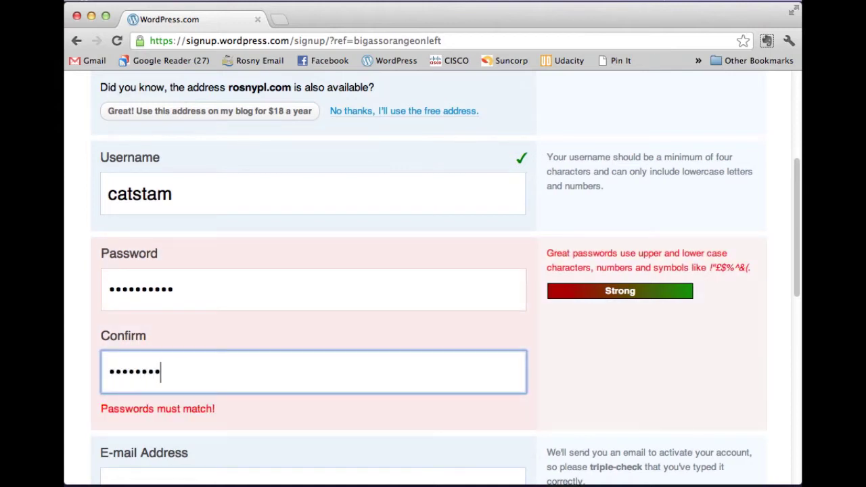
key("Tab")
scroll(286, 372, "down", 4)
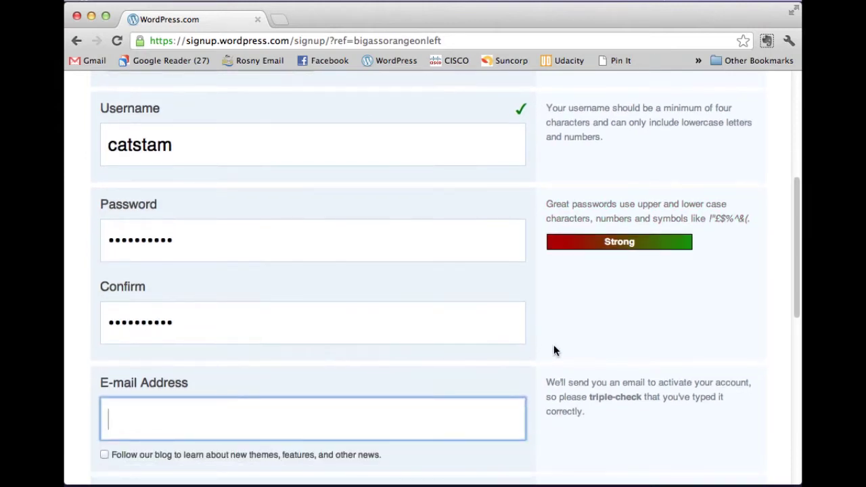
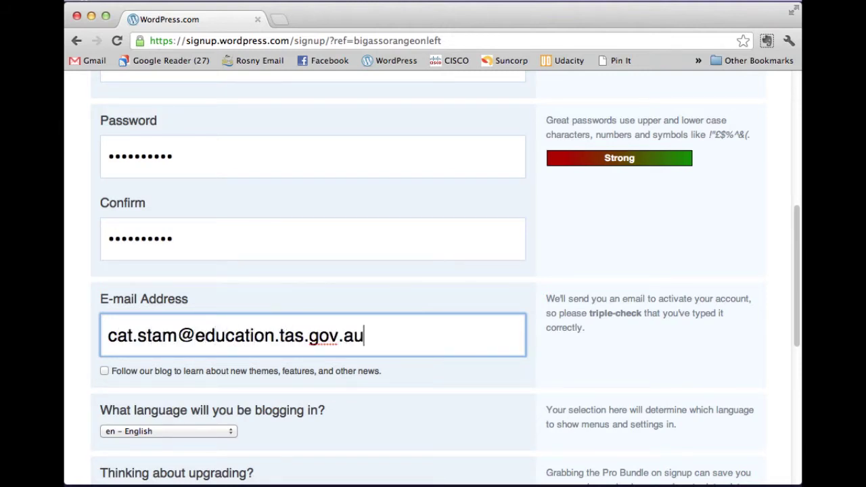
scroll(331, 282, "down", 3)
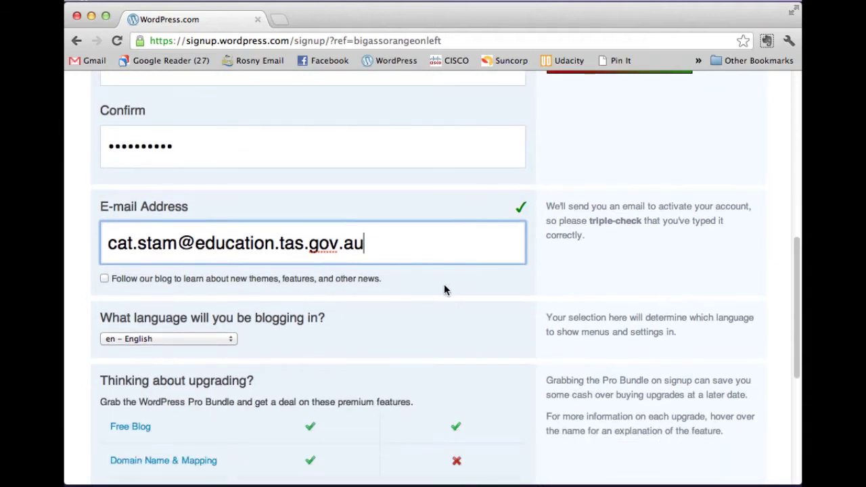
scroll(524, 200, "up", 2)
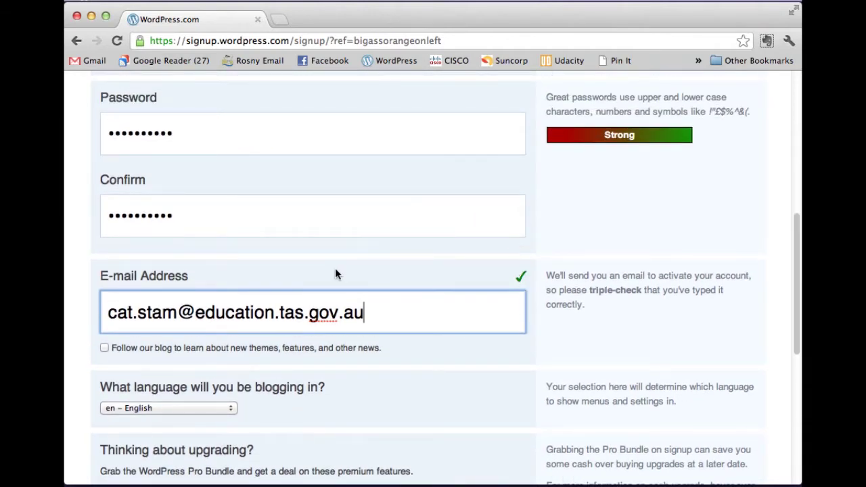
scroll(335, 268, "up", 6)
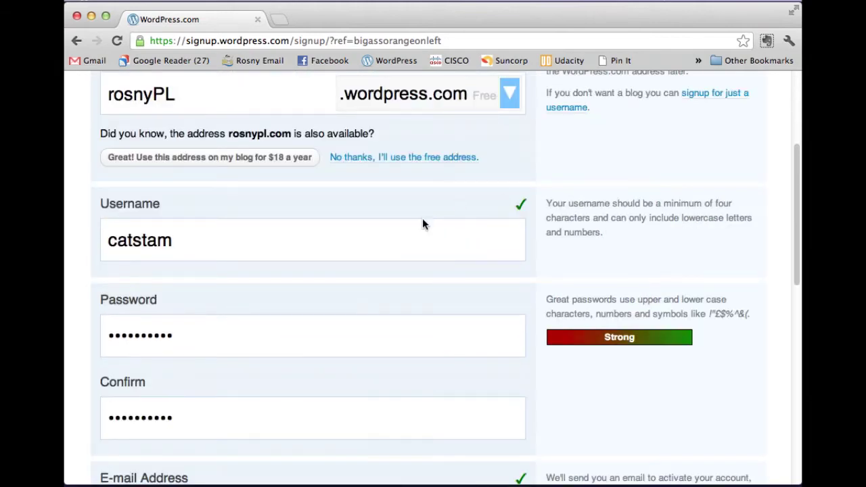
scroll(413, 225, "up", 3)
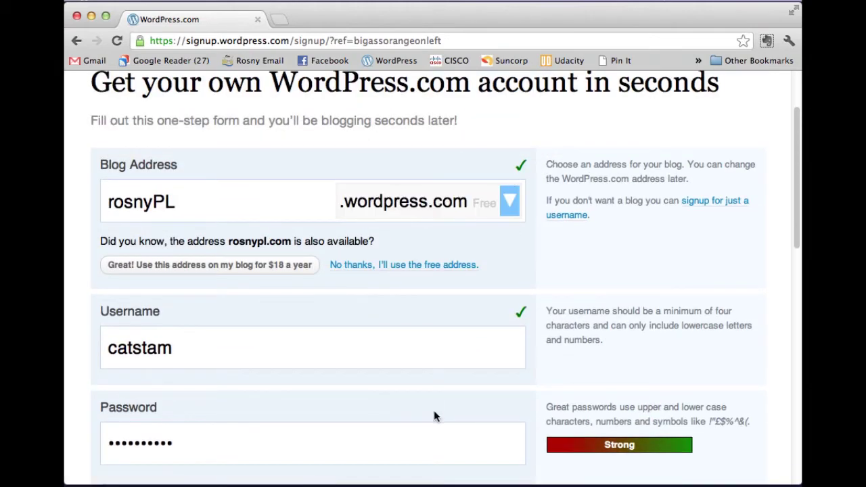
scroll(439, 363, "down", 8)
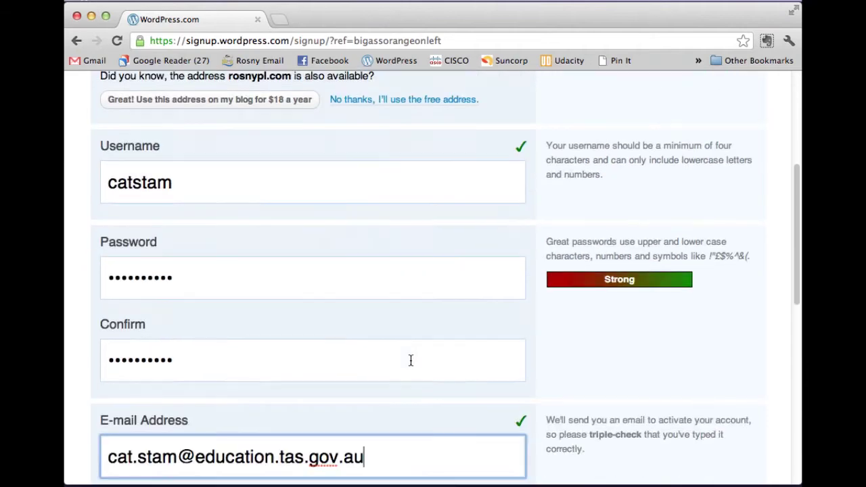
scroll(409, 360, "down", 5)
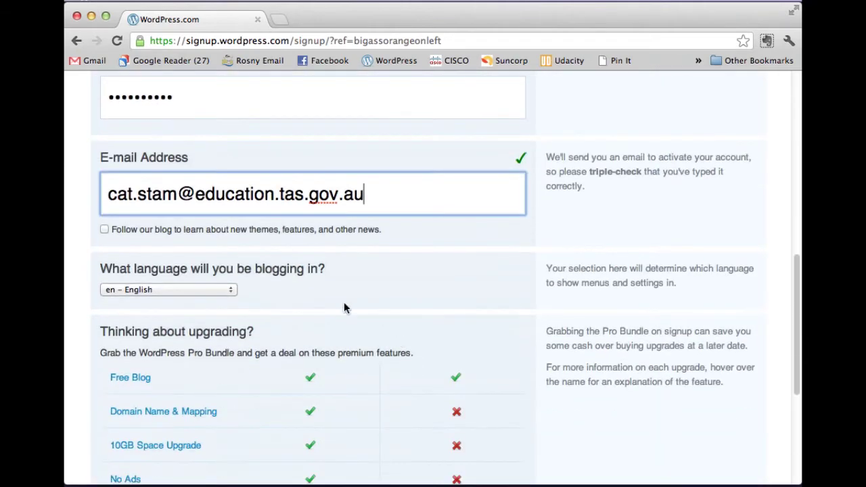
scroll(431, 277, "down", 4)
scroll(426, 277, "down", 3)
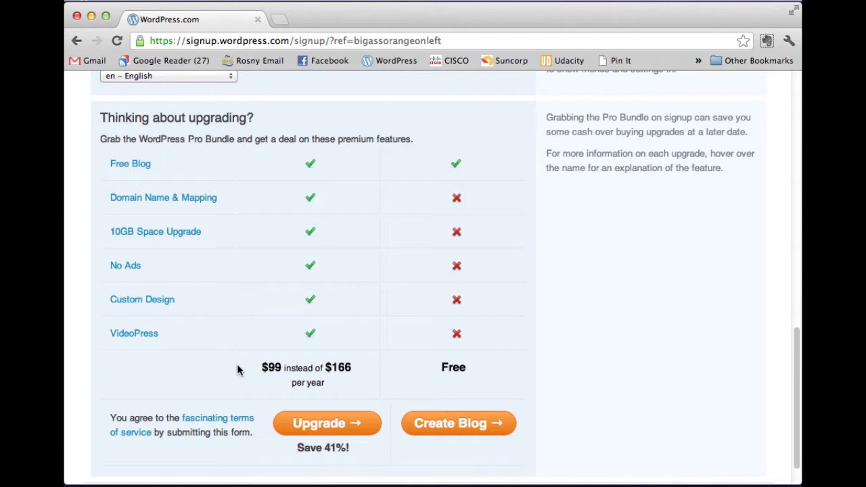
- Submit the form with Create Blog under Free and review the check-your-e-mail page
left_click(495, 430)
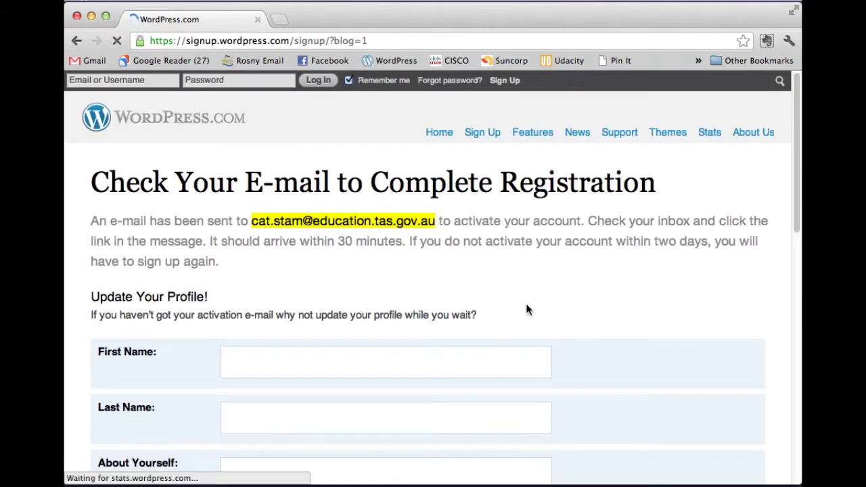
scroll(563, 266, "down", 1)
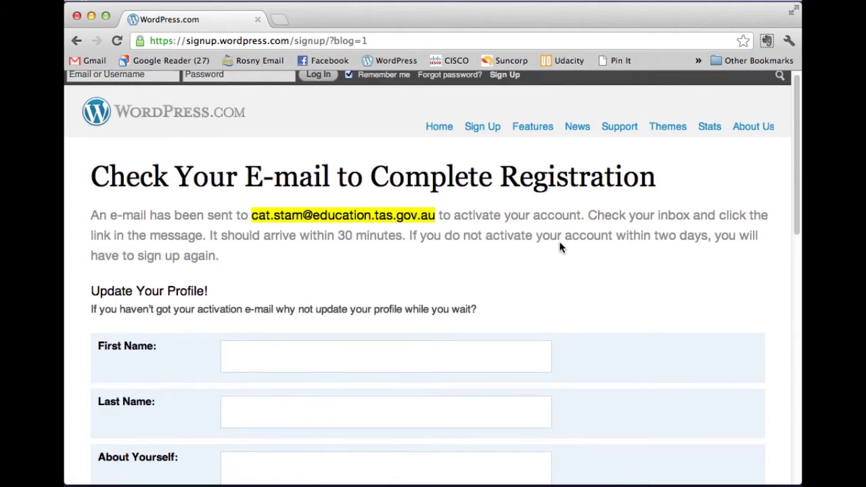
scroll(560, 248, "down", 2)
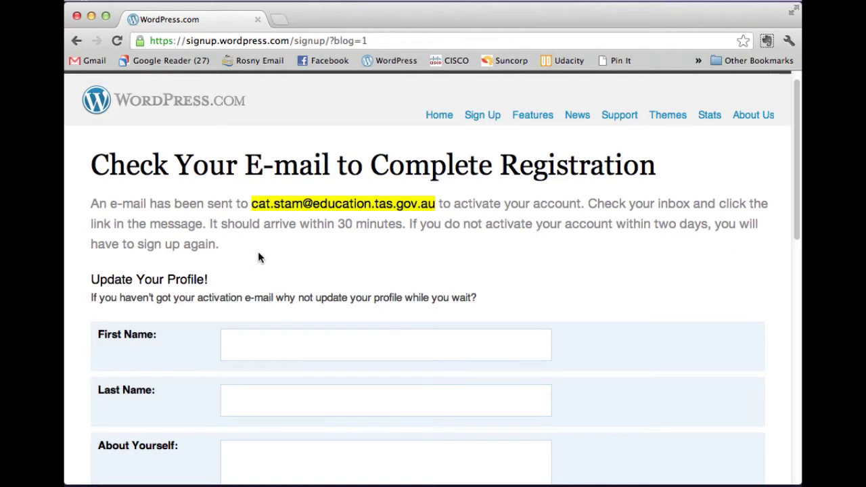
scroll(480, 254, "down", 1)
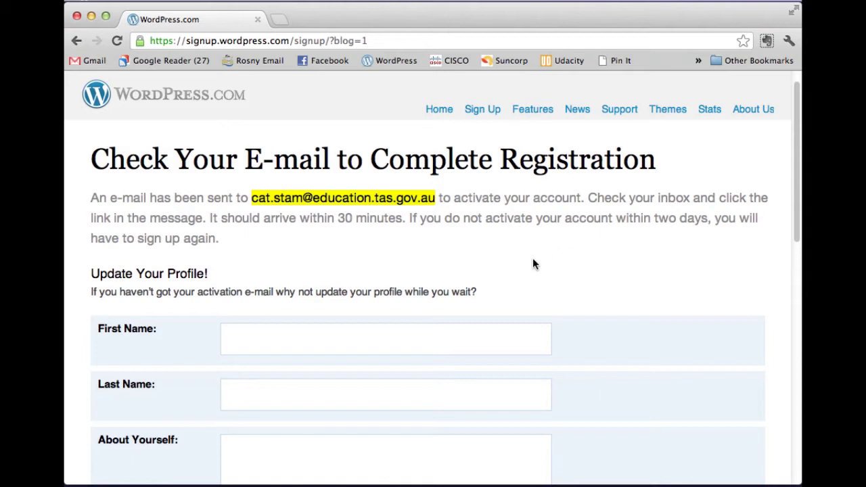
scroll(474, 251, "down", 1)
scroll(500, 289, "down", 3)
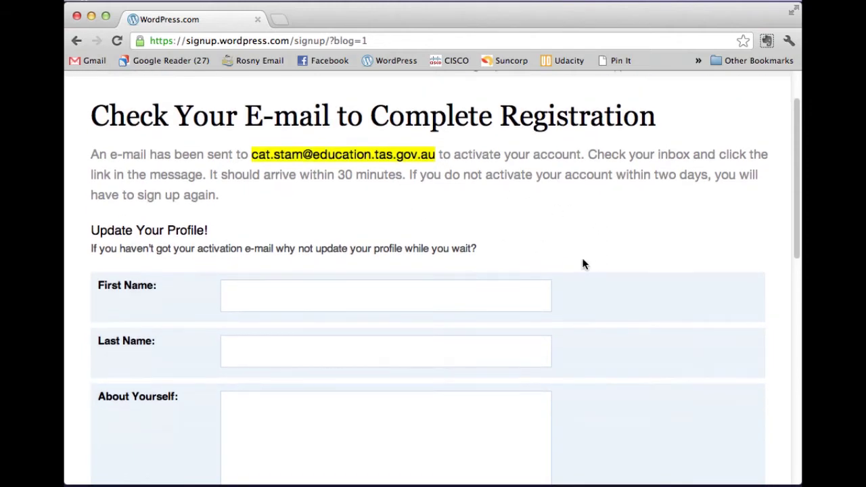
scroll(585, 265, "down", 3)
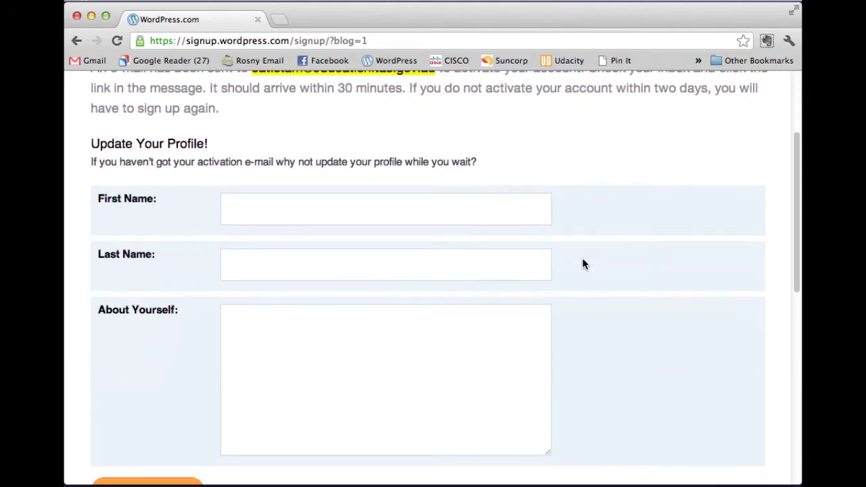
- Fill in the first and last name on the profile form
left_click(336, 209)
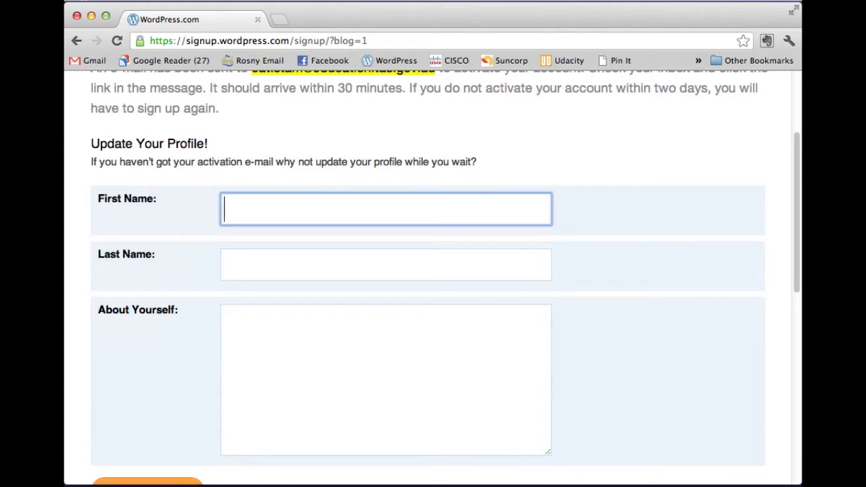
key("Tab")
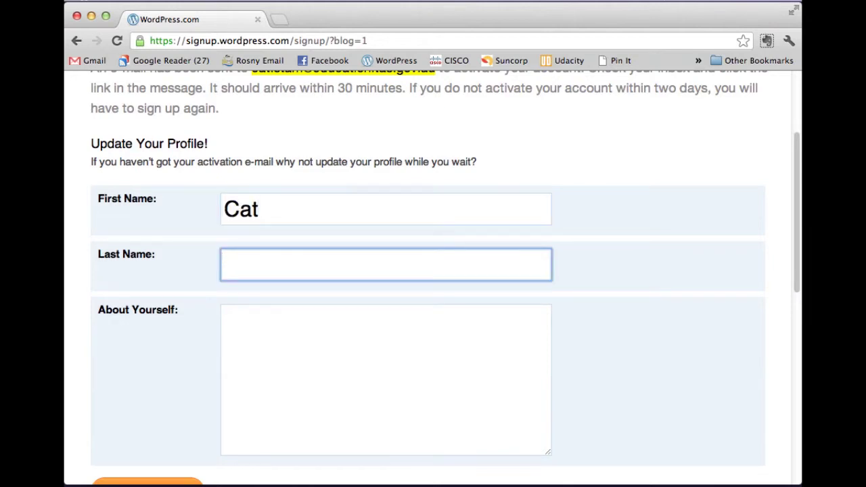
key("Tab")
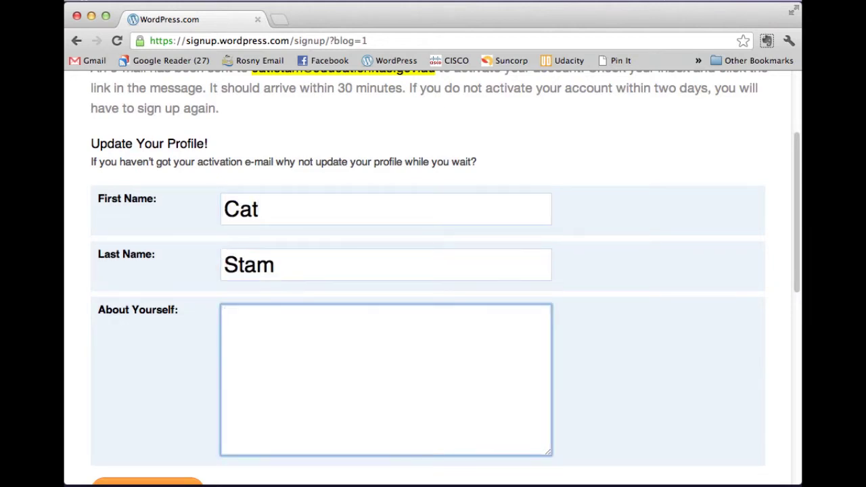
- Add the bio 'I'm an IT teacher who loves blogging' and save the profile
scroll(356, 197, "down", 2)
type("I'm ")
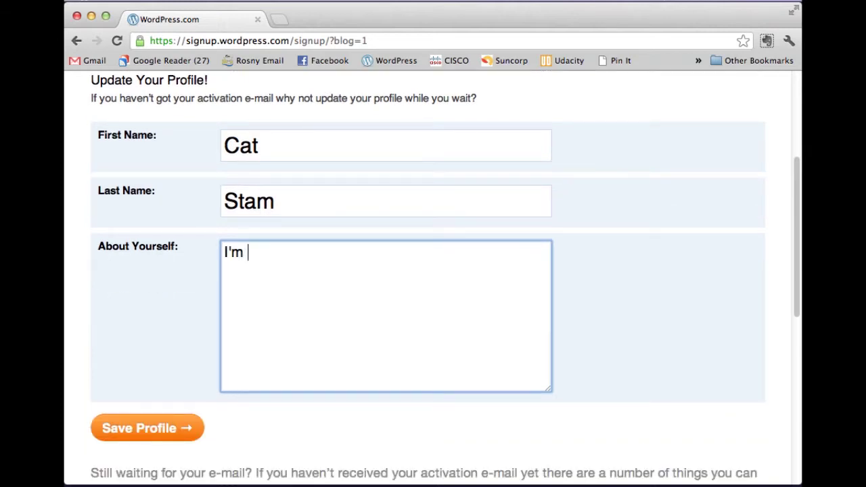
type("an IT teacher who loves ")
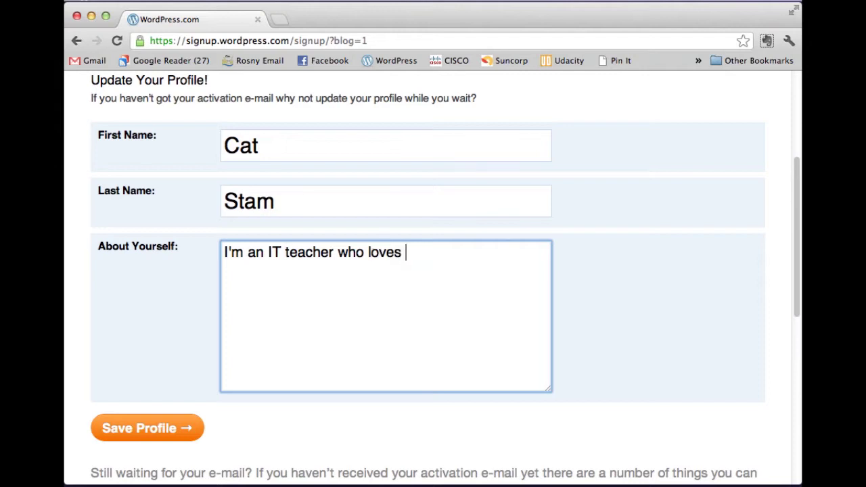
type("blogging!")
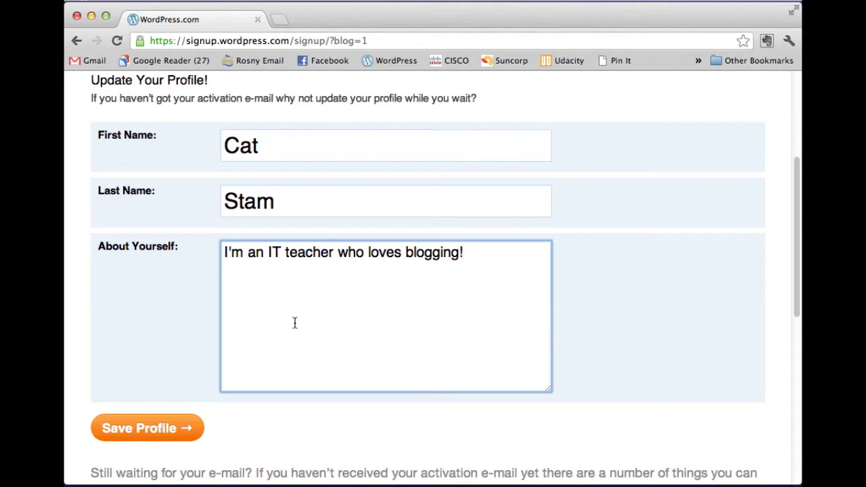
scroll(280, 315, "down", 1)
scroll(281, 315, "down", 5)
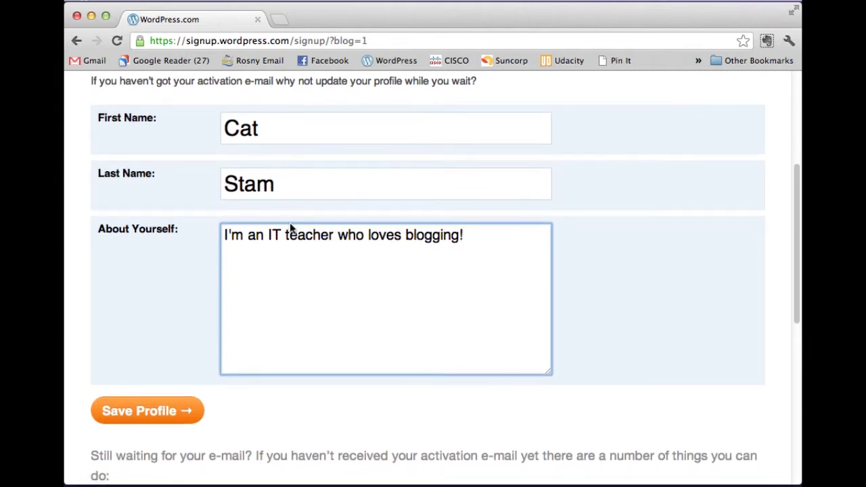
left_click(152, 373)
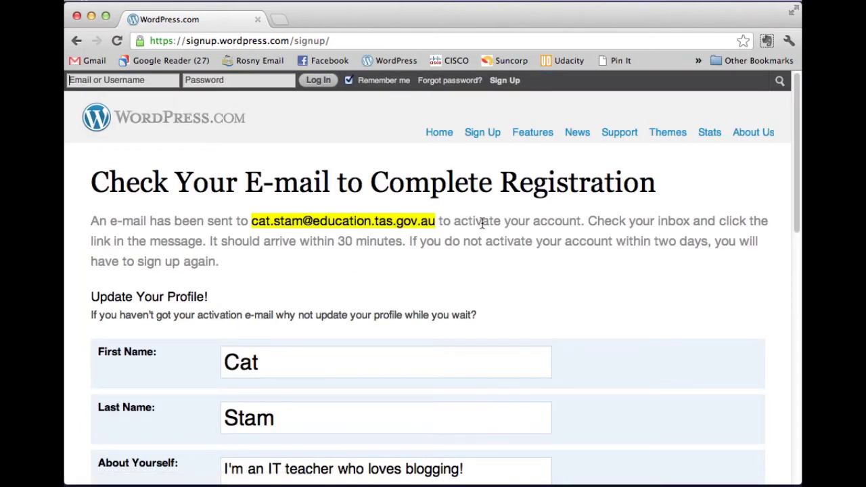
scroll(482, 223, "down", 10)
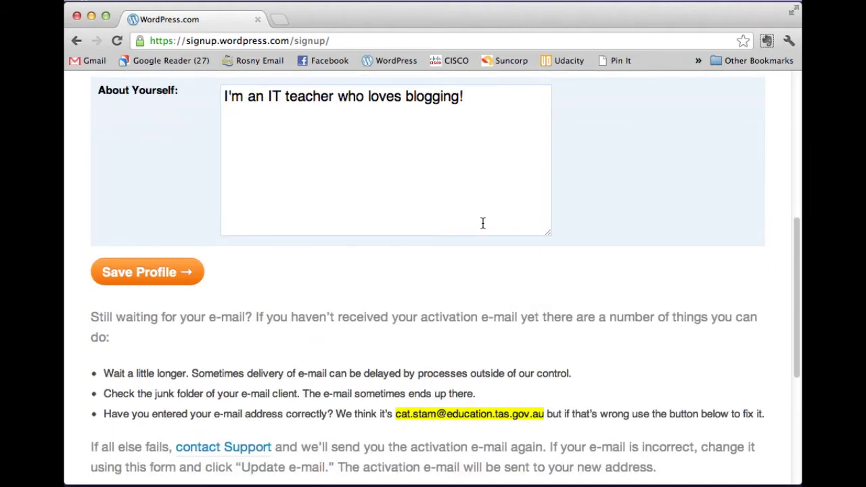
left_click(153, 273)
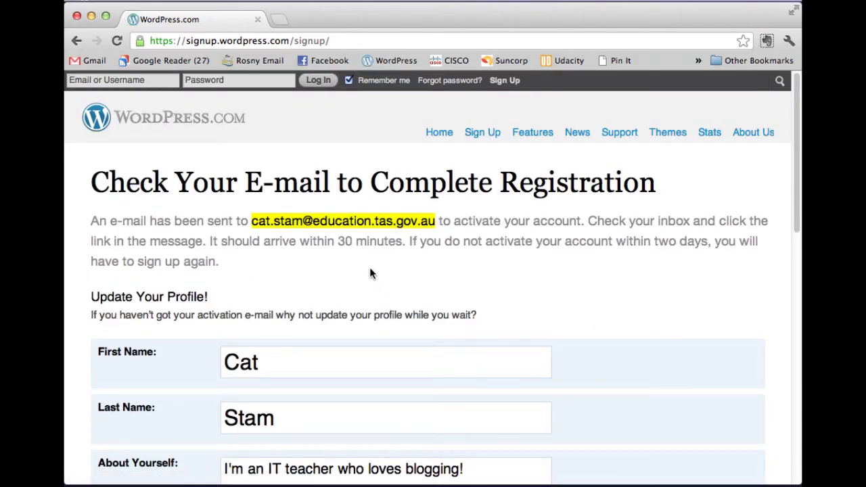
scroll(379, 250, "down", 10)
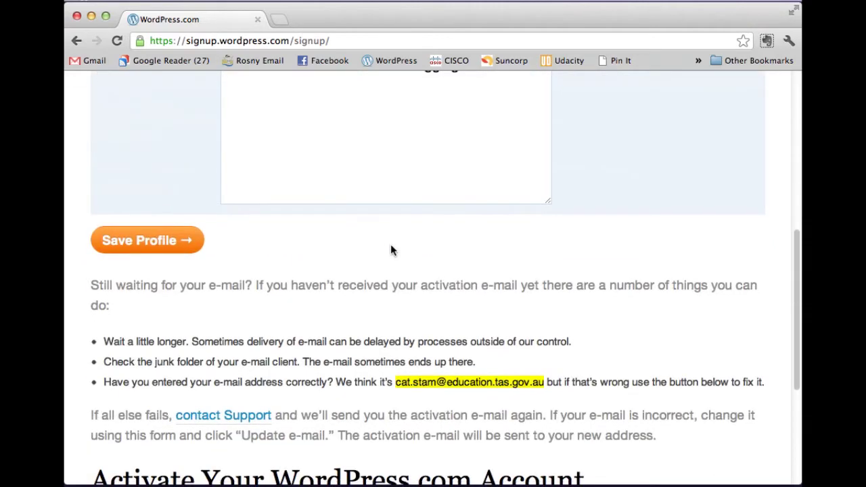
scroll(390, 250, "down", 8)
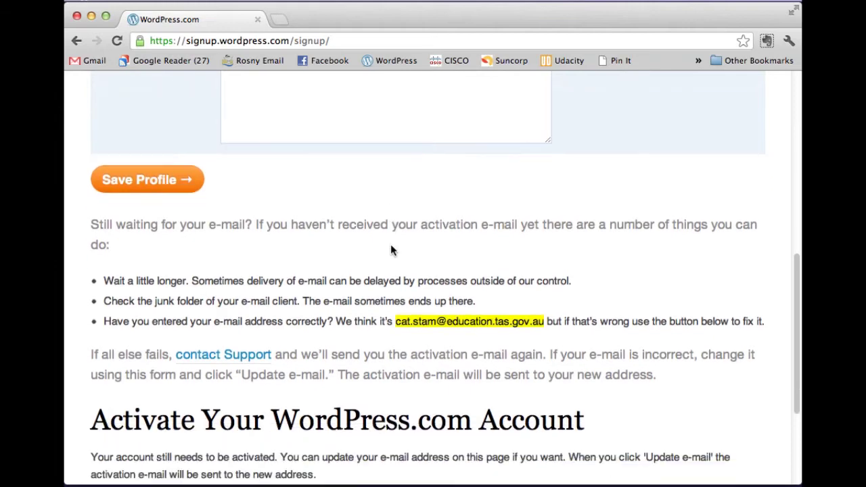
scroll(391, 245, "down", 1)
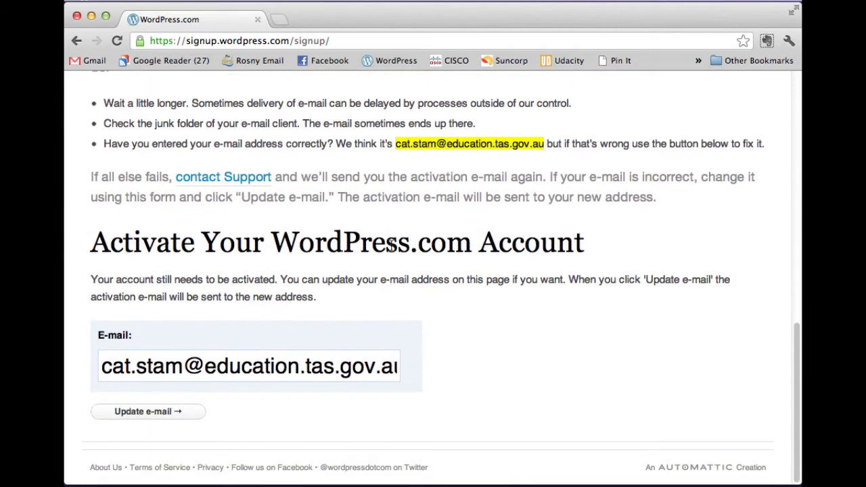
scroll(390, 245, "up", 15)
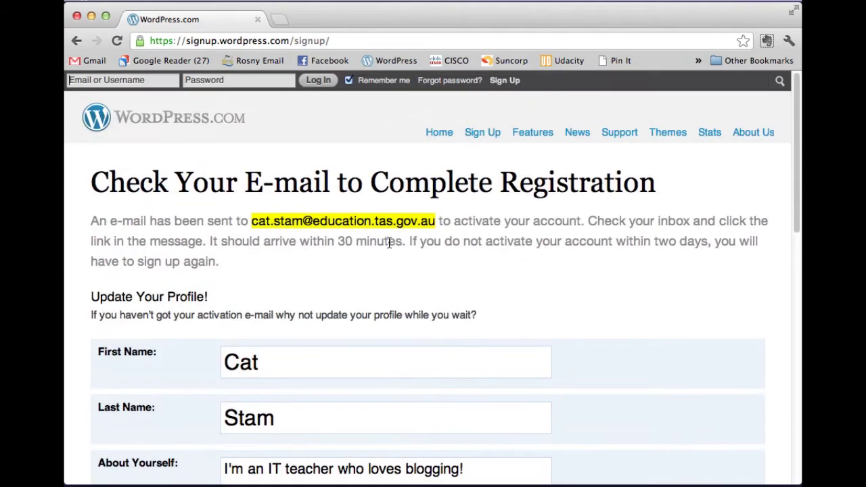
mouse_move(188, 482)
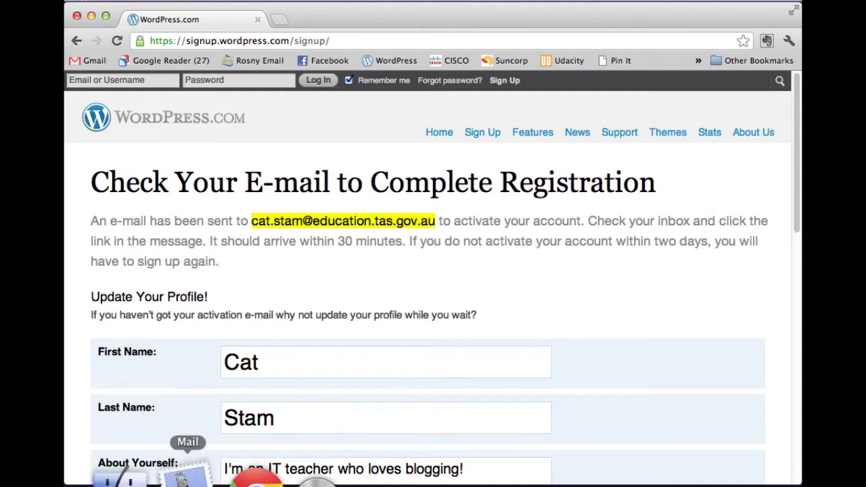
- In Mail, refresh the school account's inbox and open the WordPress.com activation message
left_click(184, 478)
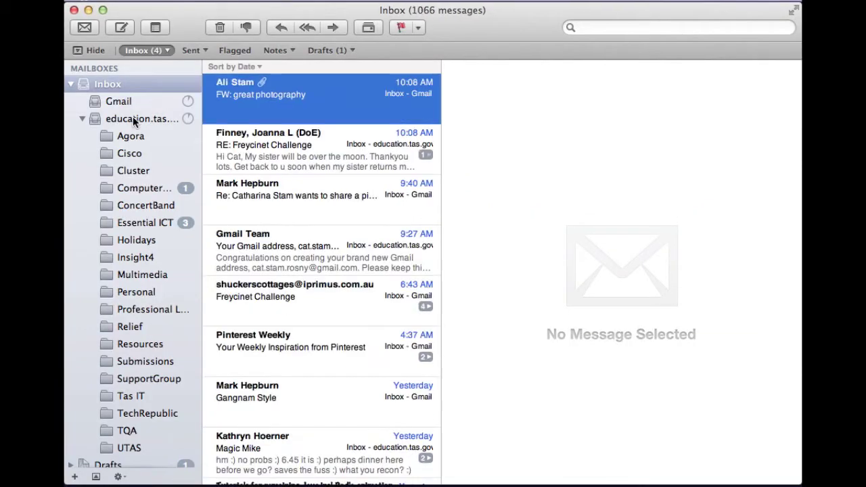
left_click(132, 116)
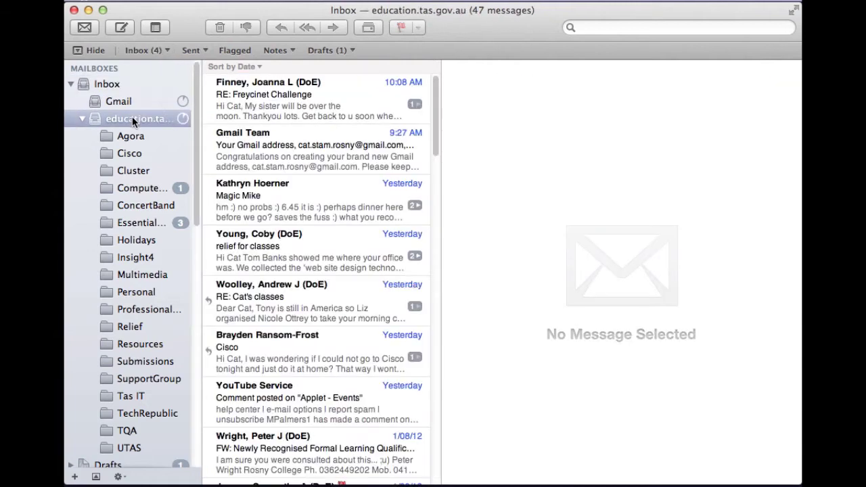
left_click(183, 119)
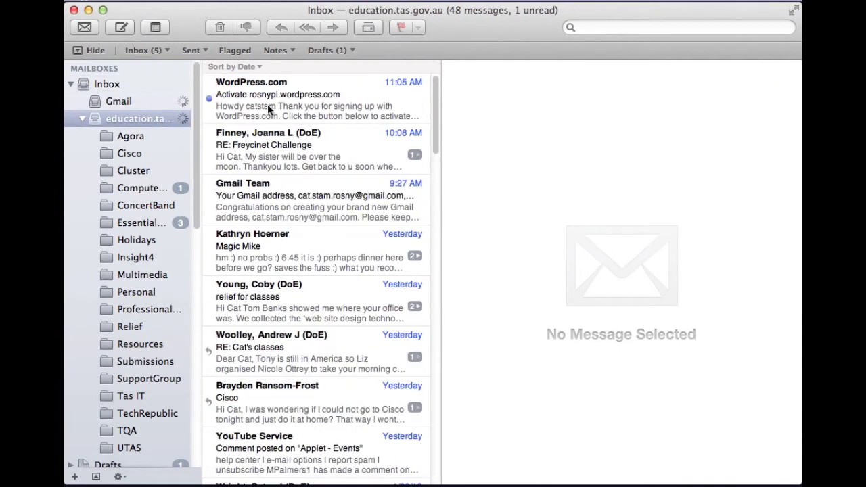
left_click(273, 108)
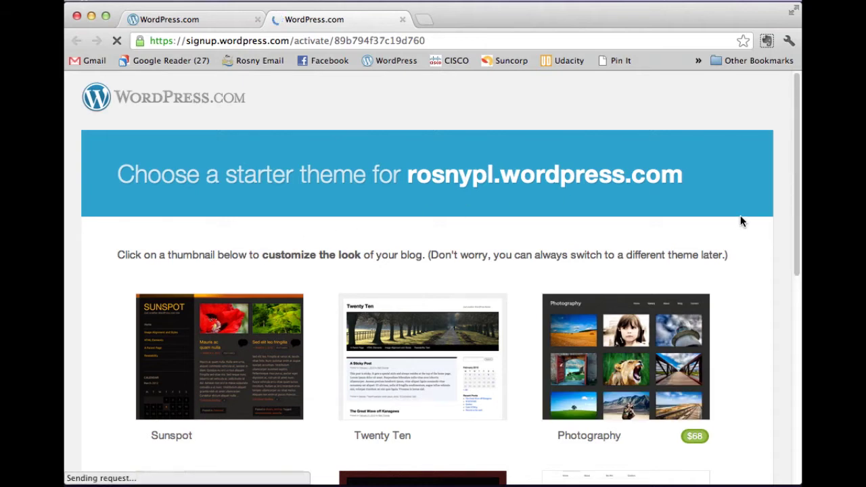
- Browse the starter themes and view the Twenty Ten theme's details
scroll(741, 222, "down", 2)
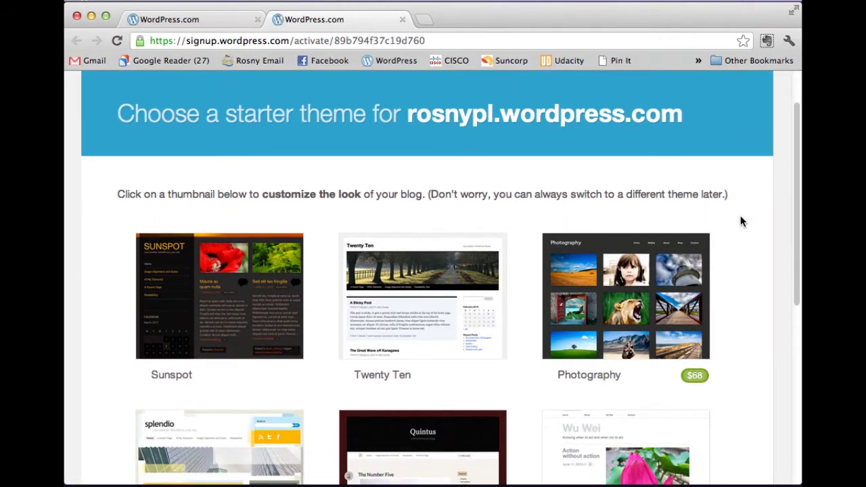
scroll(740, 222, "down", 1)
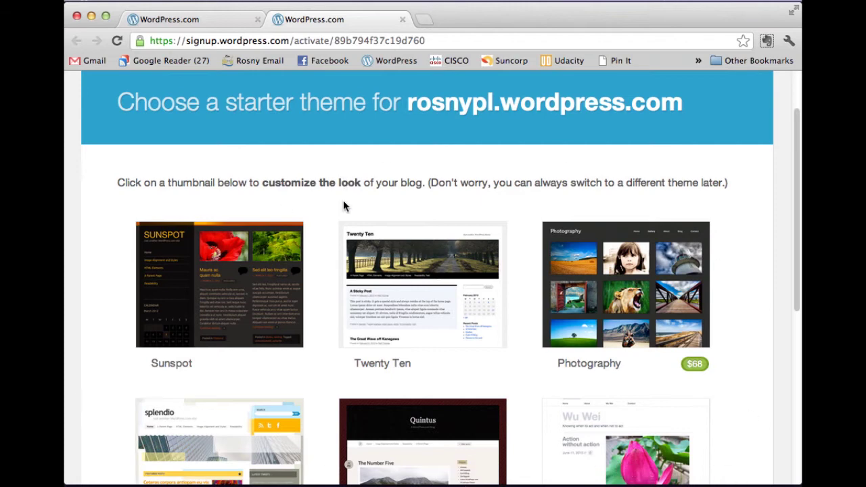
scroll(751, 218, "down", 1)
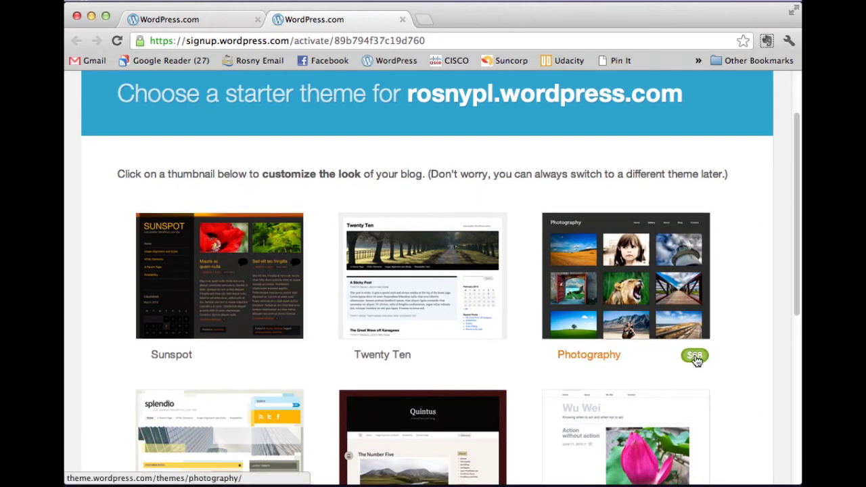
scroll(719, 319, "down", 5)
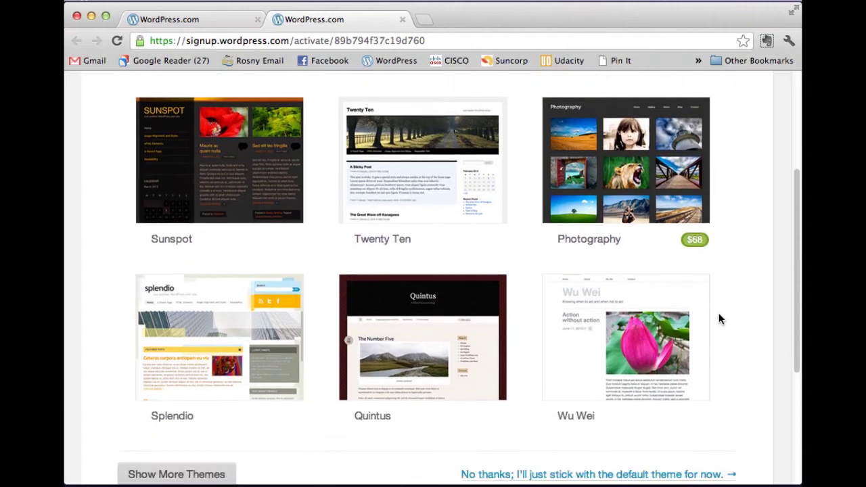
scroll(717, 319, "down", 1)
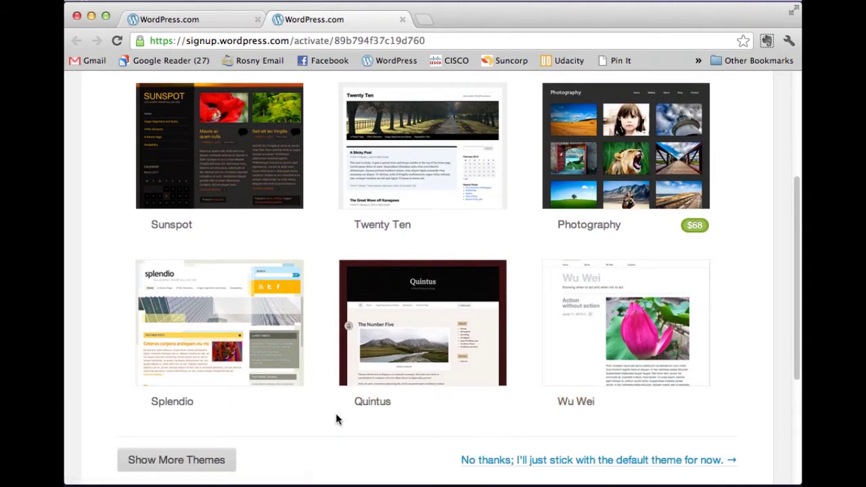
scroll(328, 396, "down", 3)
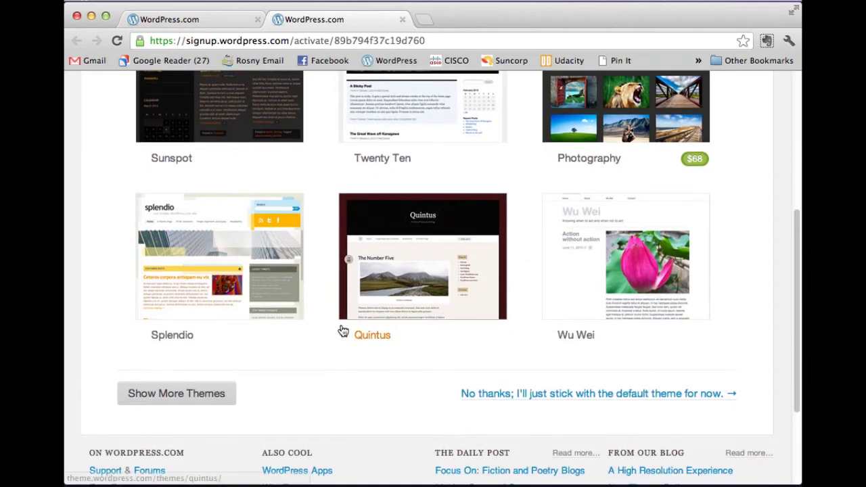
scroll(435, 180, "up", 3)
scroll(429, 175, "up", 2)
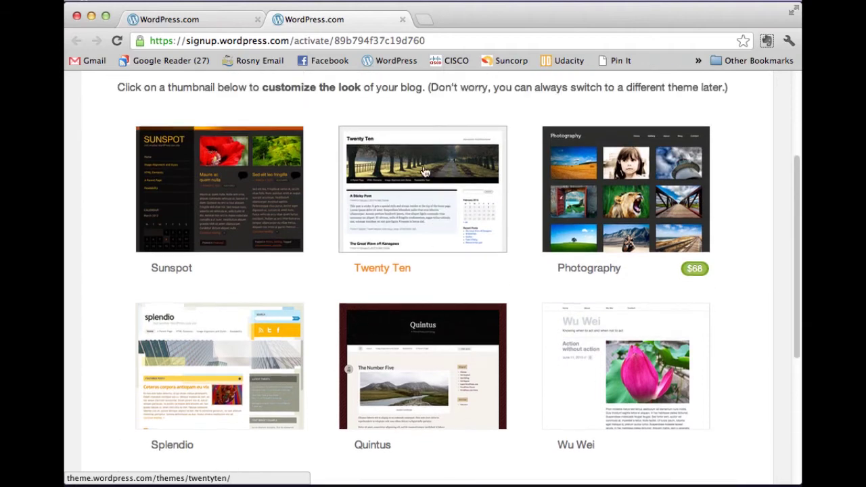
left_click(391, 254)
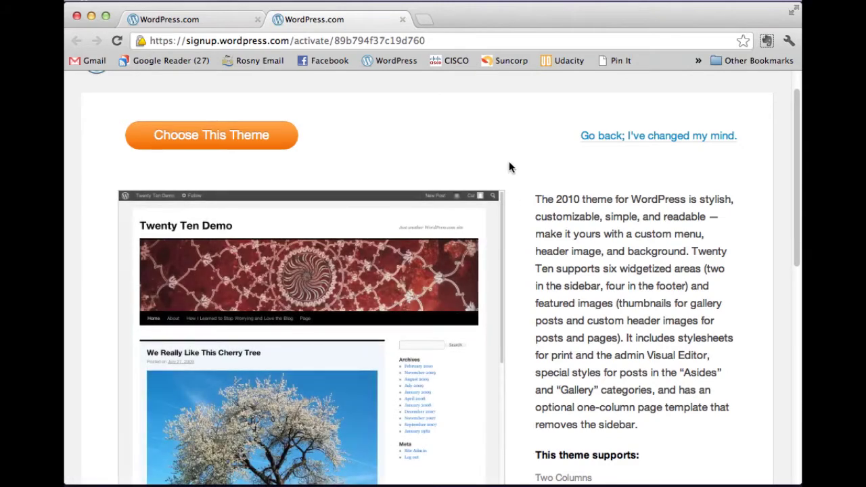
- Choose Twenty Ten as the rosnypl blog's theme
scroll(509, 169, "down", 3)
scroll(509, 173, "down", 2)
scroll(447, 204, "up", 5)
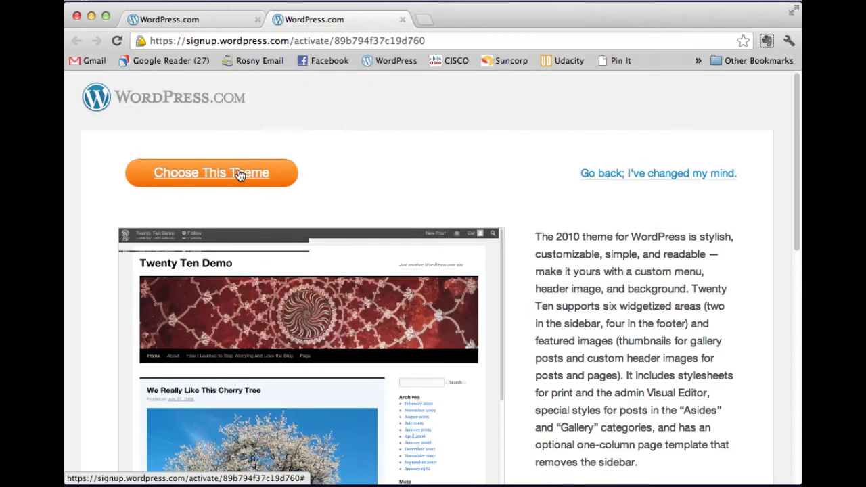
left_click(240, 174)
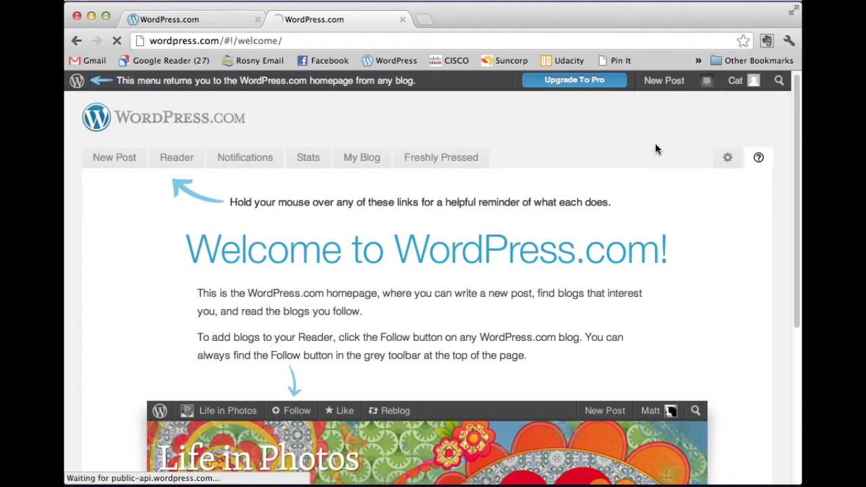
- Bring up the rosnypl blog's submenu from the account menu in the toolbar
scroll(655, 145, "down", 5)
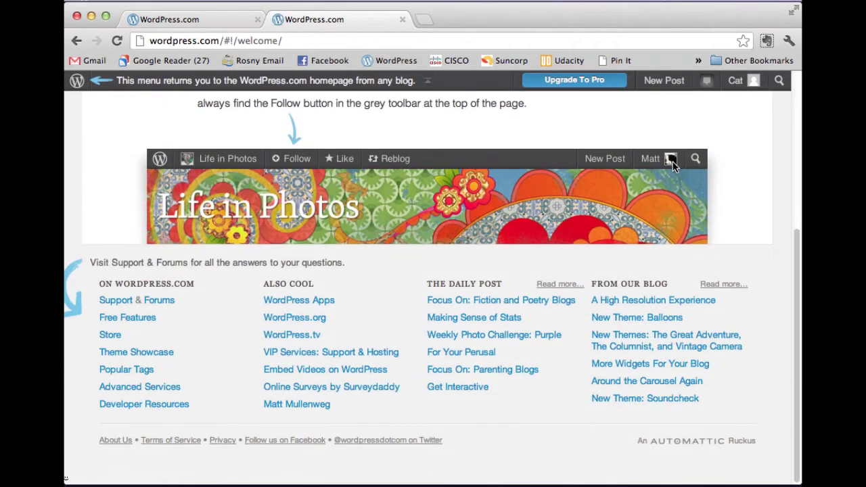
scroll(674, 166, "up", 5)
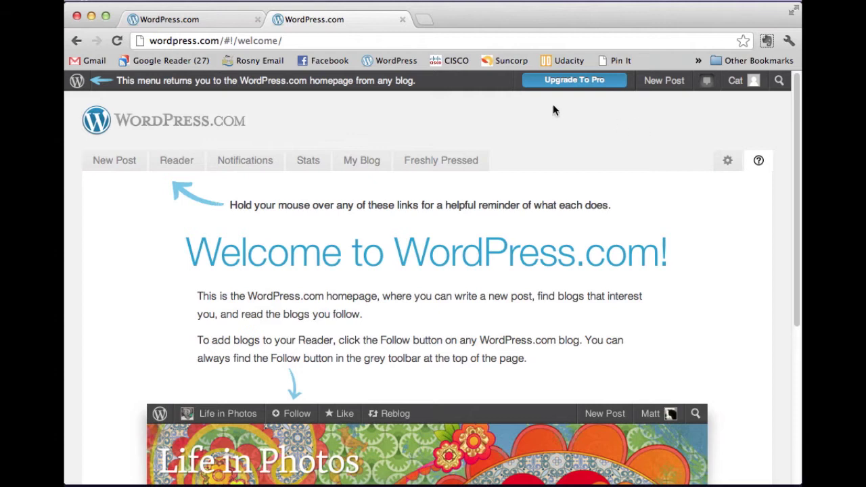
mouse_move(75, 81)
mouse_move(756, 82)
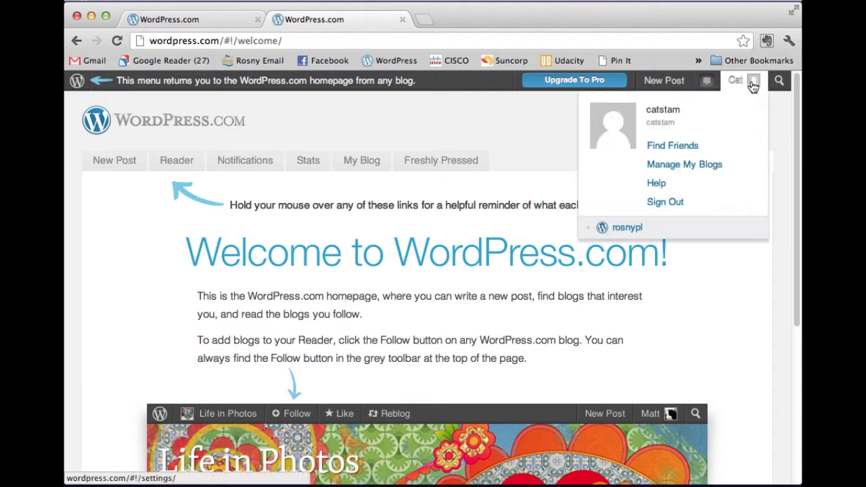
mouse_move(628, 234)
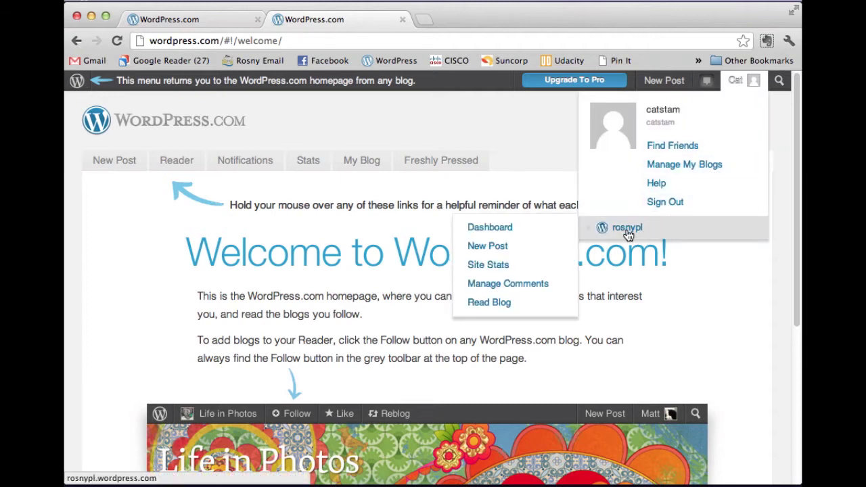
- Go to the rosnypl dashboard and visit its Posts and Media pages
left_click(503, 233)
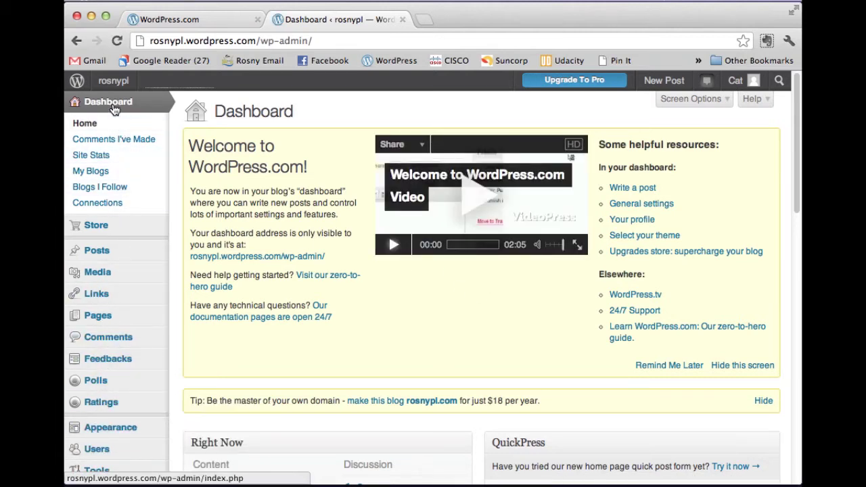
left_click(101, 256)
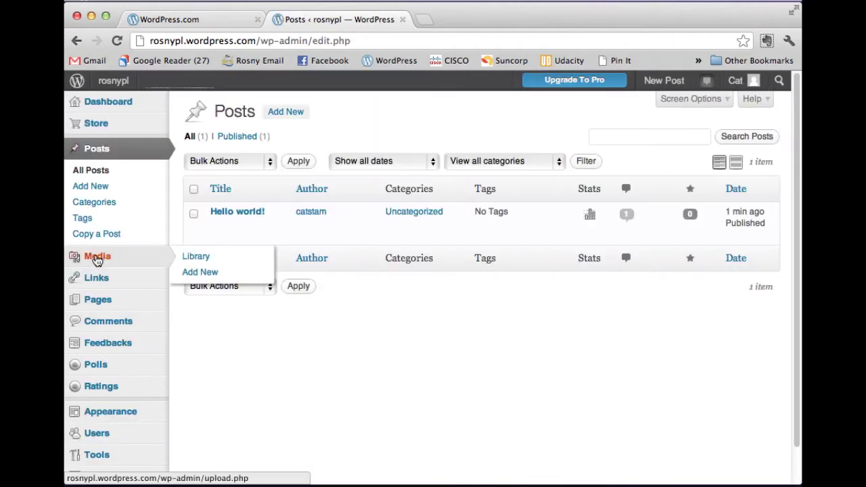
left_click(97, 259)
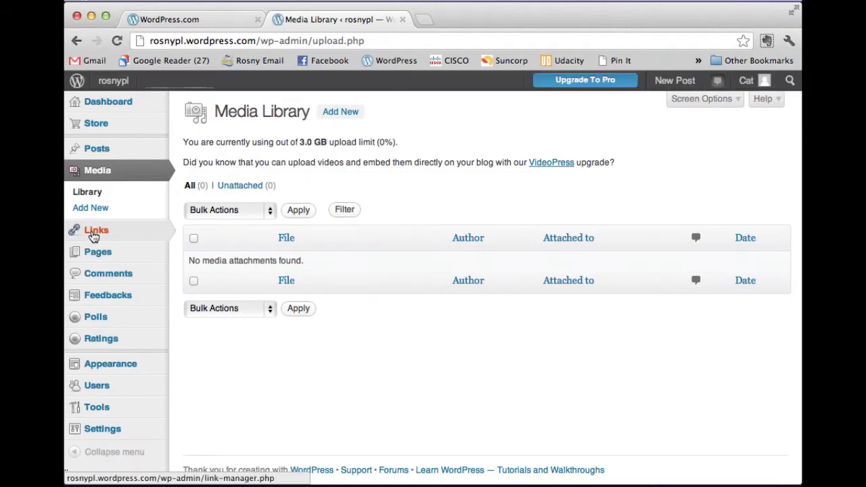
- Open Appearance's Manage Themes page and scroll through the available themes
mouse_move(93, 231)
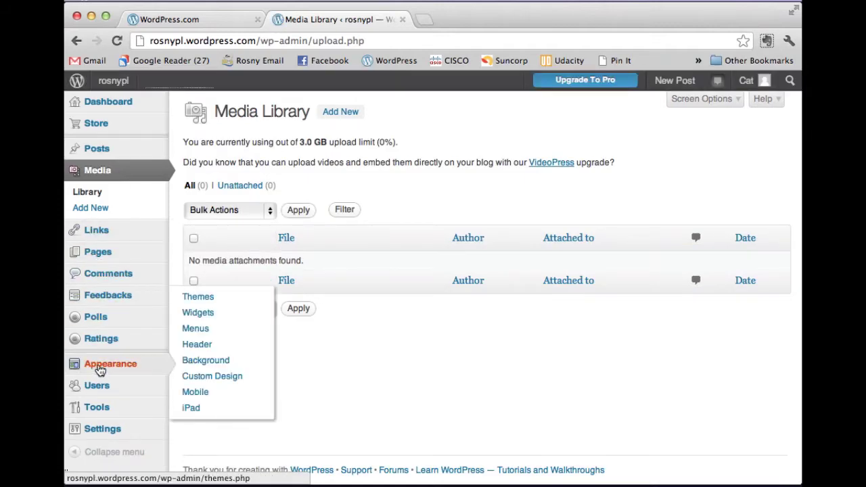
left_click(100, 369)
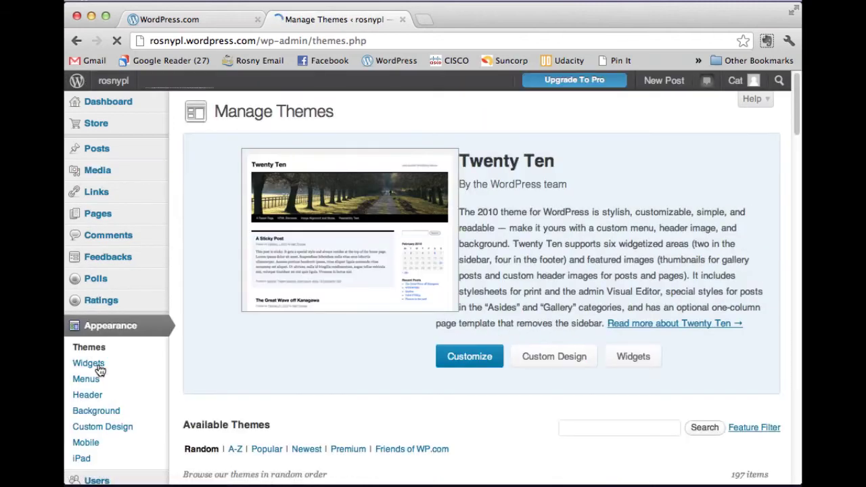
scroll(577, 282, "down", 5)
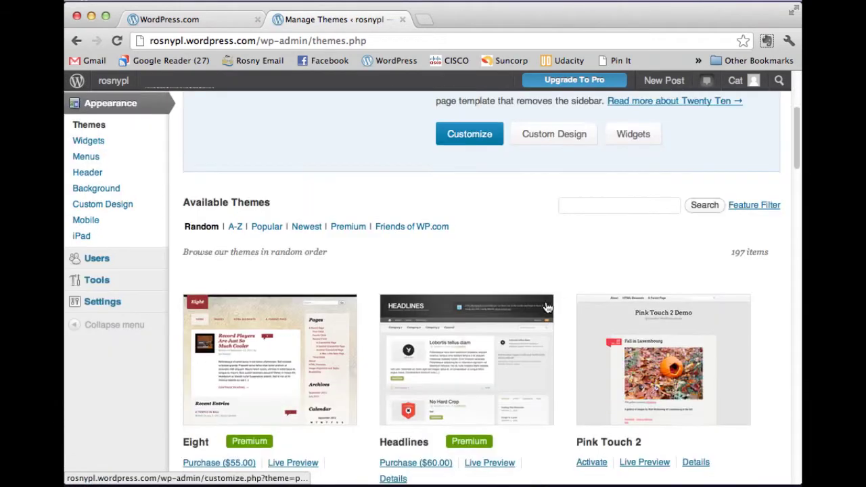
scroll(551, 302, "down", 4)
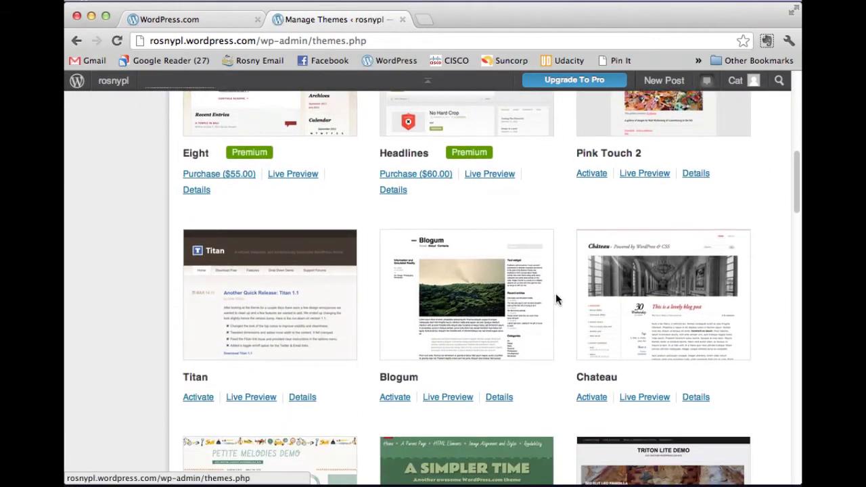
scroll(556, 299, "down", 2)
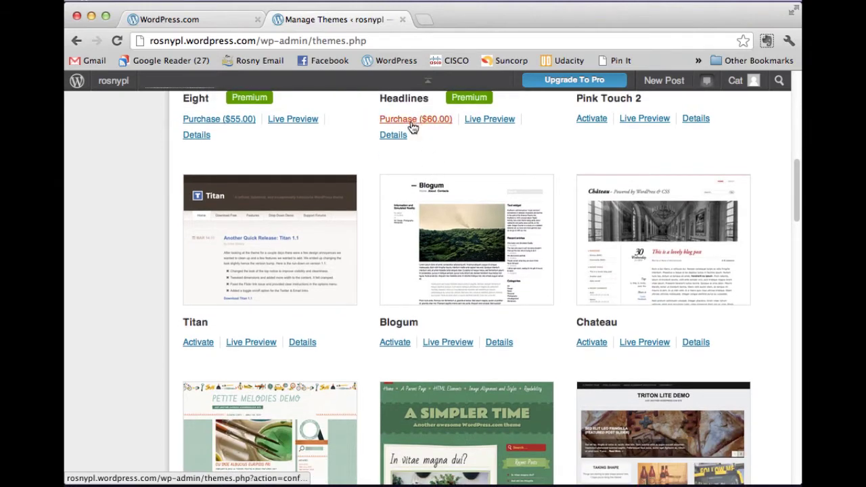
scroll(460, 208, "up", 1)
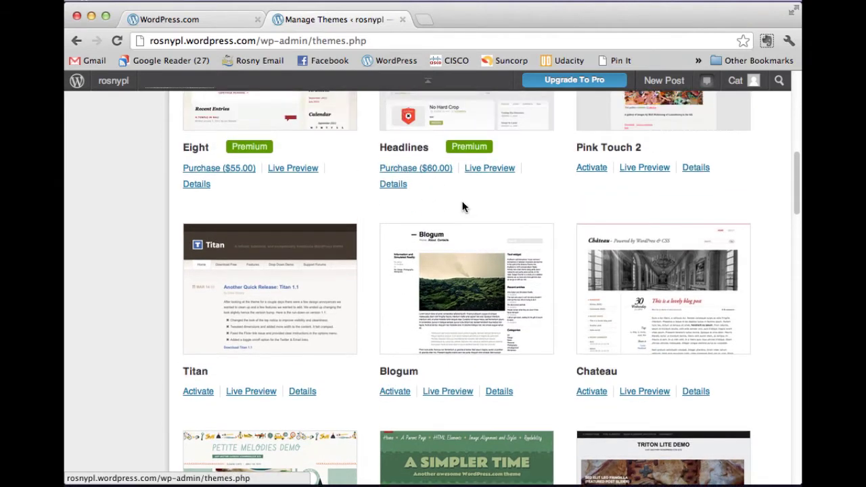
scroll(459, 208, "up", 5)
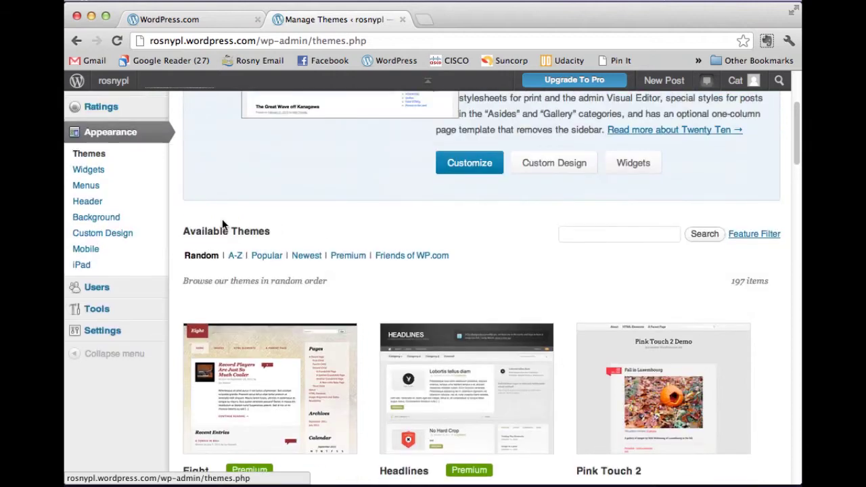
scroll(205, 227, "up", 3)
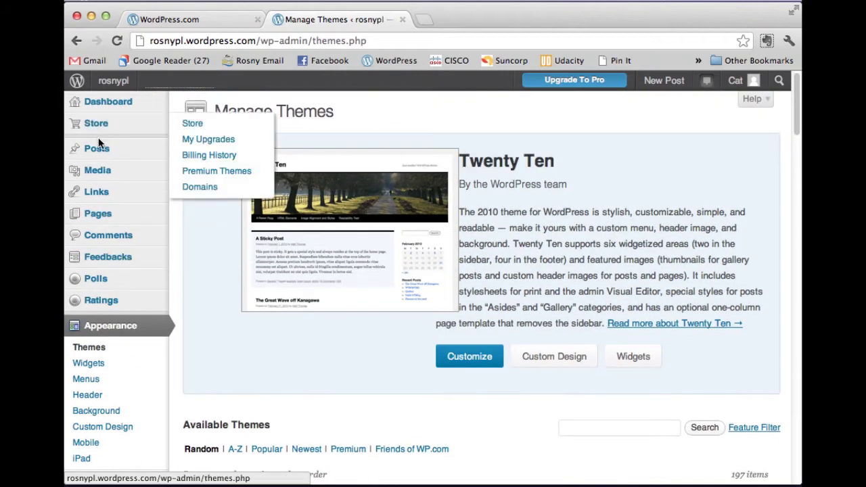
- Open the Hello world! post from the Posts list, then view the live blog homepage
left_click(100, 153)
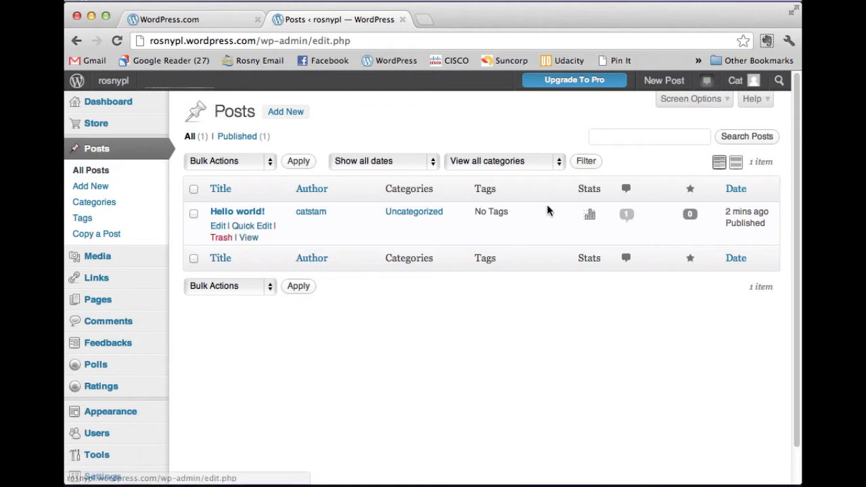
mouse_move(256, 228)
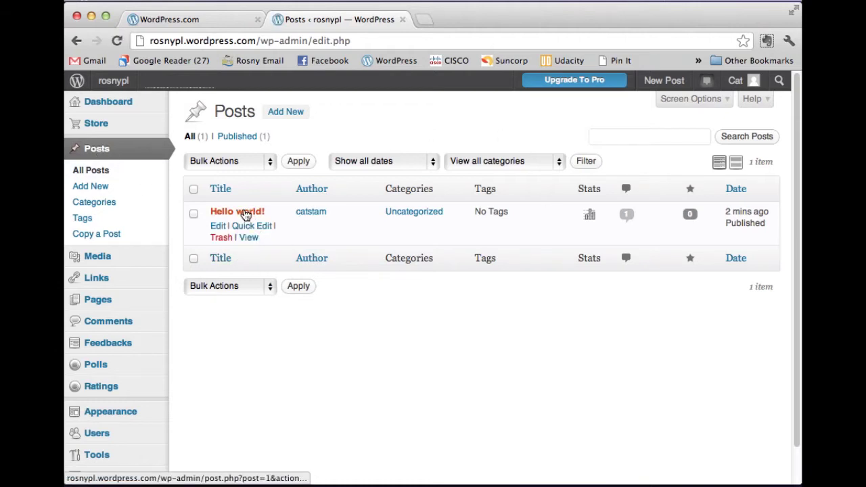
left_click(244, 213)
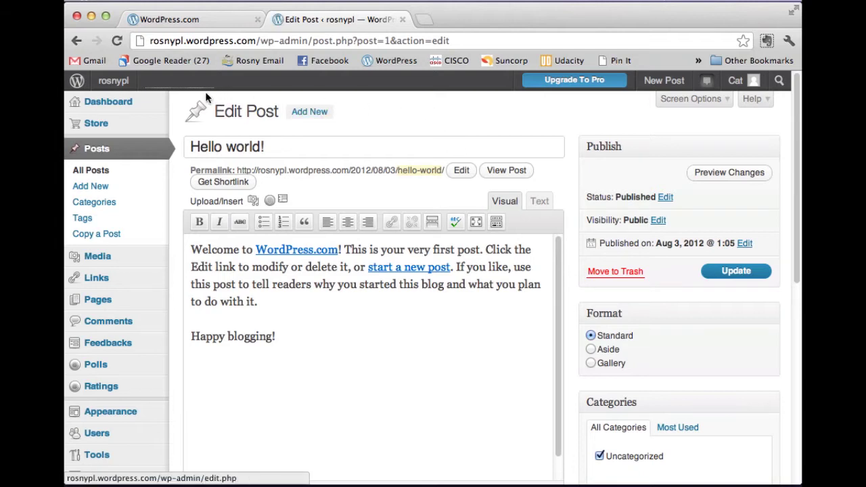
left_click(117, 86)
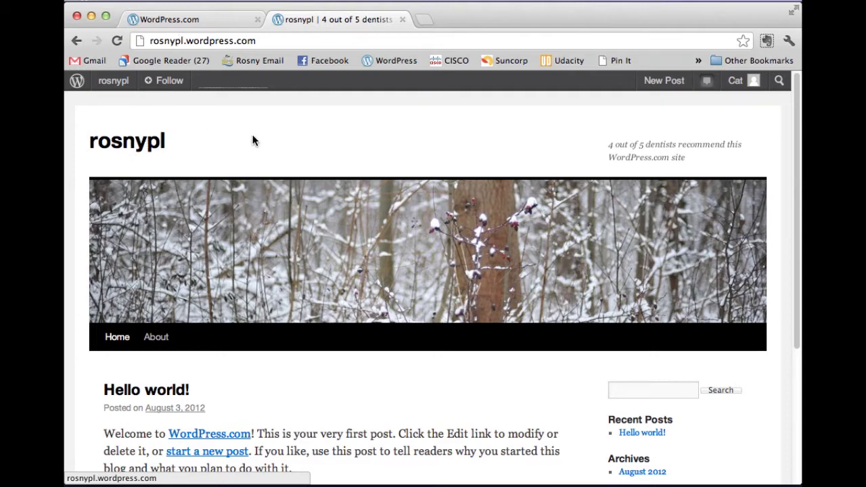
- Scroll the public rosnypl homepage to look over the Hello world! post
scroll(254, 140, "down", 3)
scroll(305, 144, "up", 2)
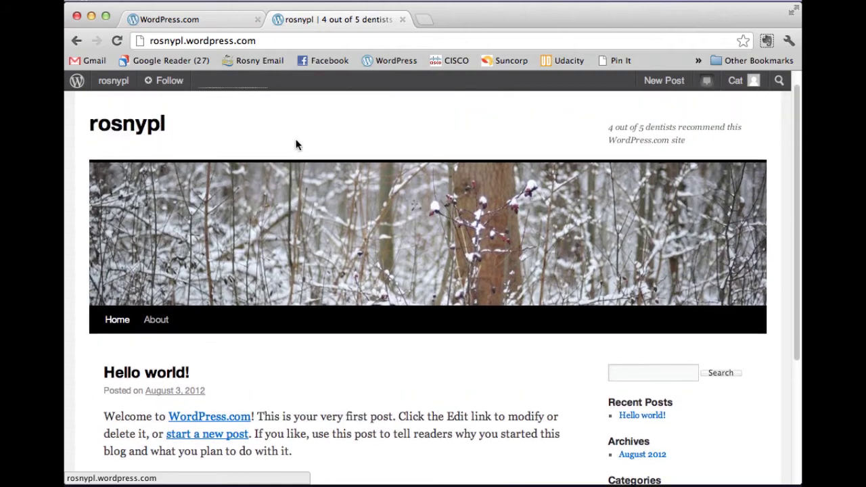
scroll(308, 145, "down", 5)
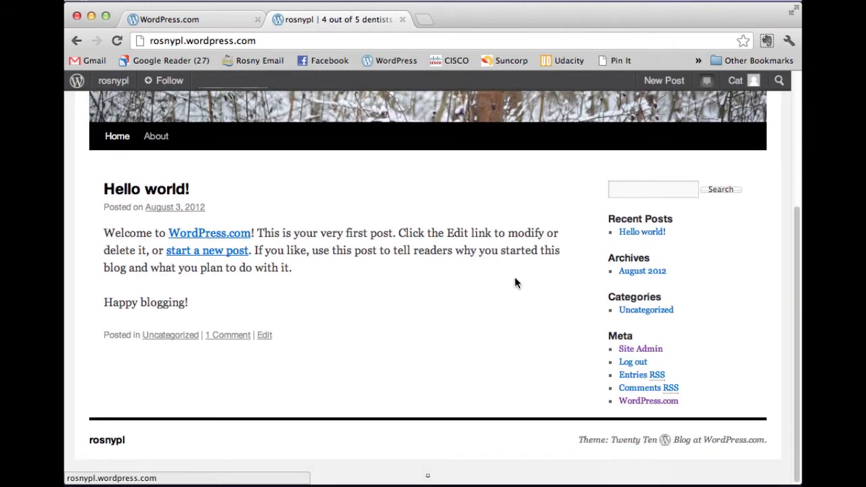
scroll(305, 332, "up", 5)
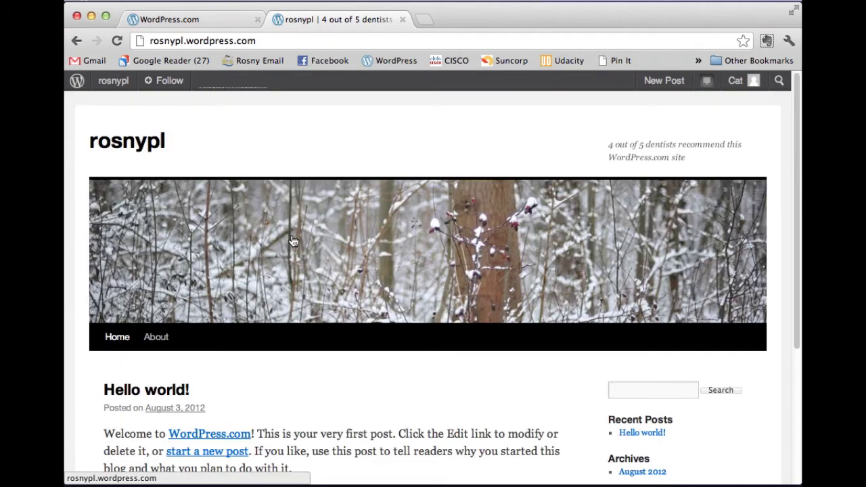
mouse_move(126, 81)
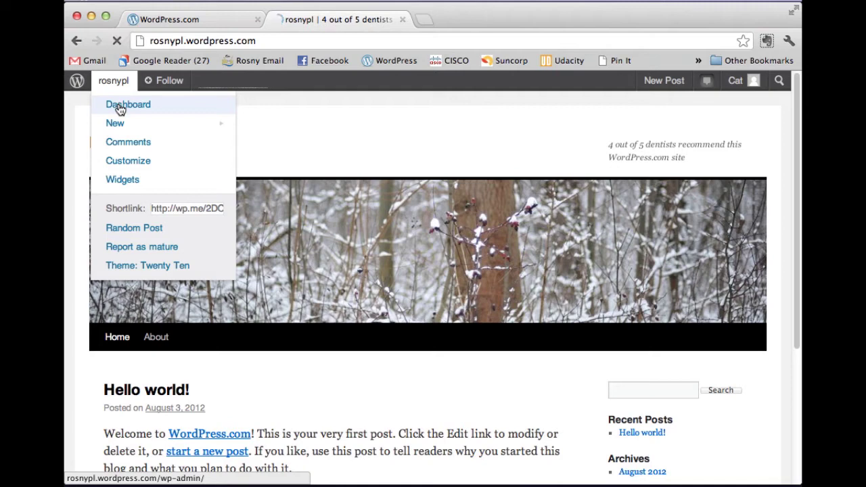
- Return to the rosnypl Dashboard, scroll through it, and pick rosnypl in the My Blogs list
left_click(121, 108)
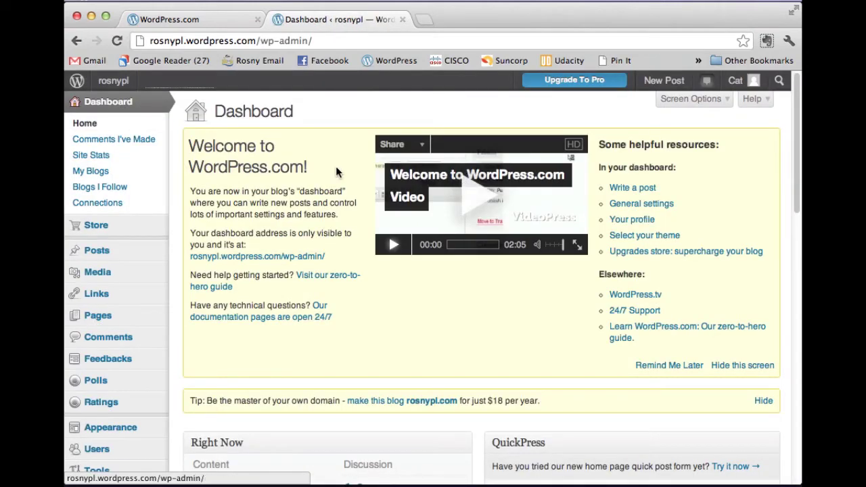
scroll(331, 166, "down", 1)
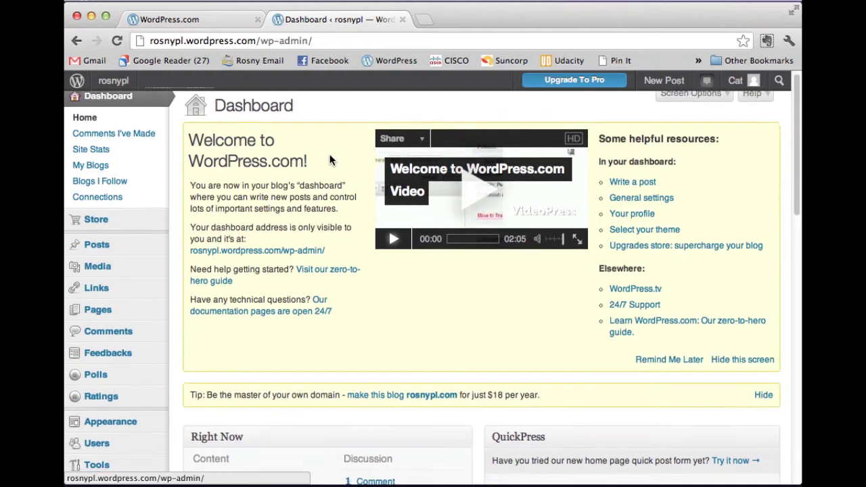
scroll(331, 160, "down", 6)
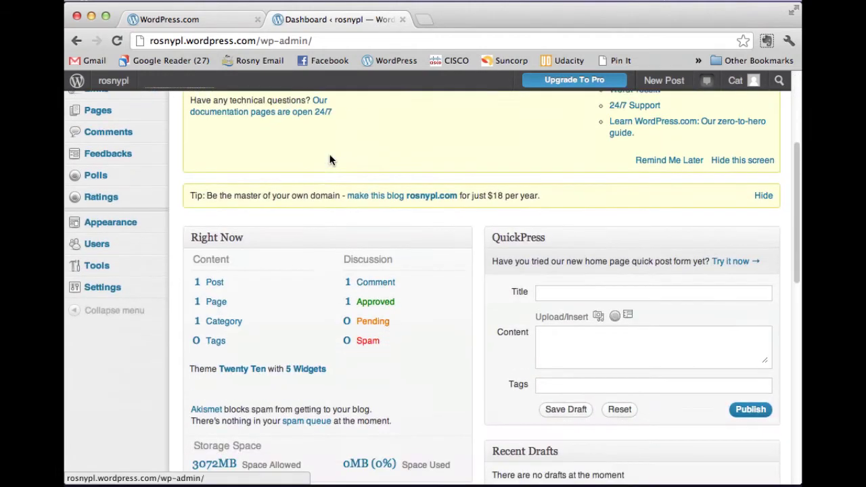
scroll(330, 160, "down", 6)
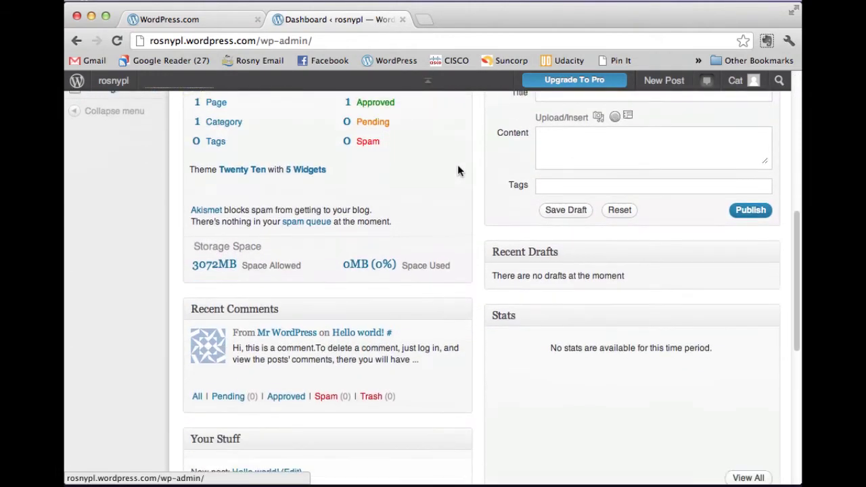
scroll(458, 170, "down", 2)
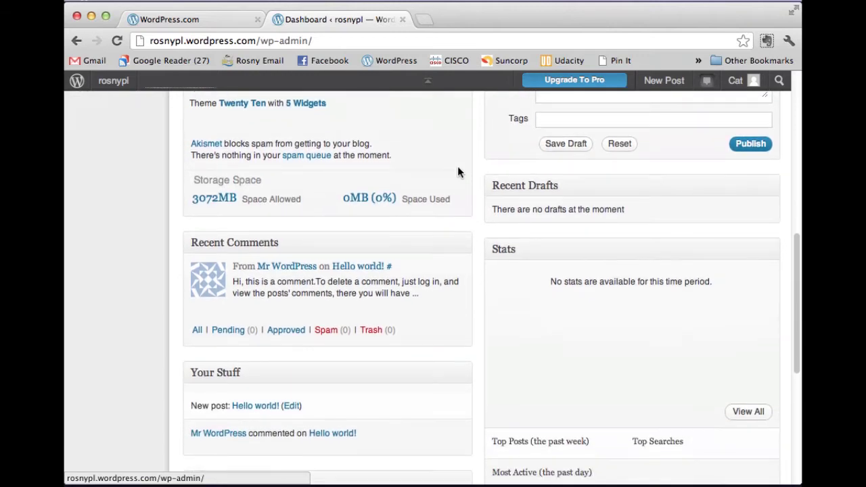
scroll(458, 172, "down", 7)
scroll(464, 294, "up", 4)
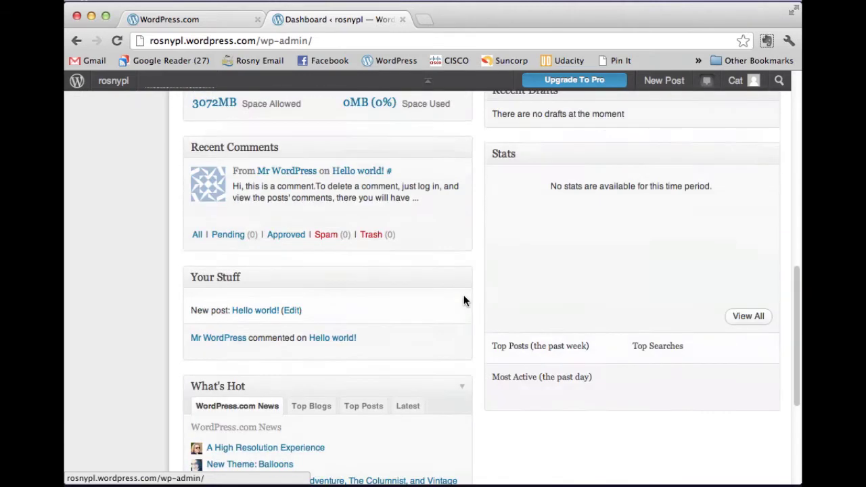
scroll(464, 300, "up", 17)
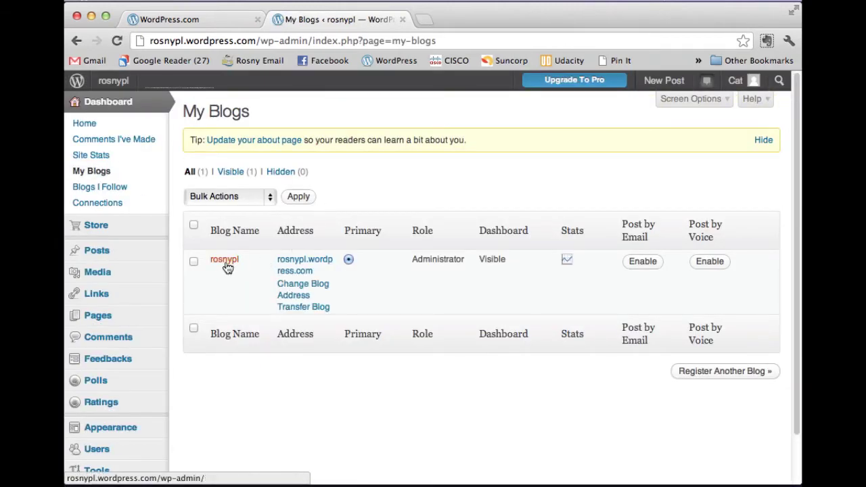
left_click(229, 264)
- Open the rosnypl dashboard showing 1 post, 1 page, 1 category and 1 approved comment
left_click(226, 264)
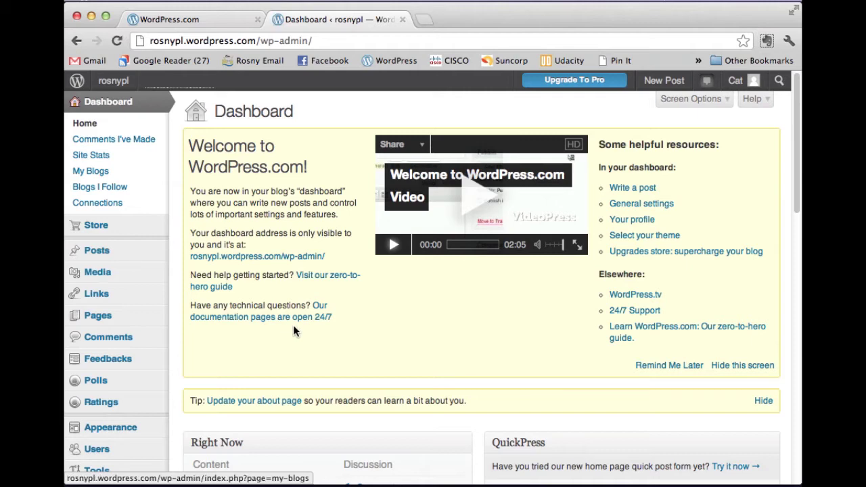
scroll(293, 325, "down", 1)
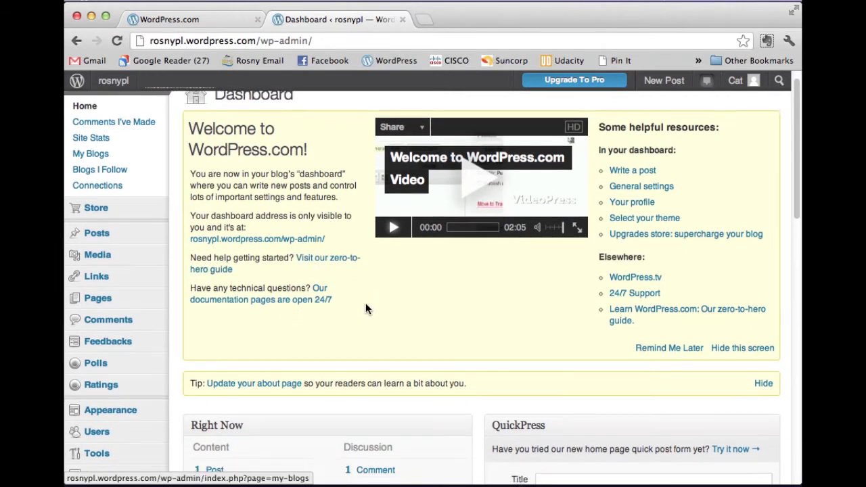
scroll(365, 308, "down", 2)
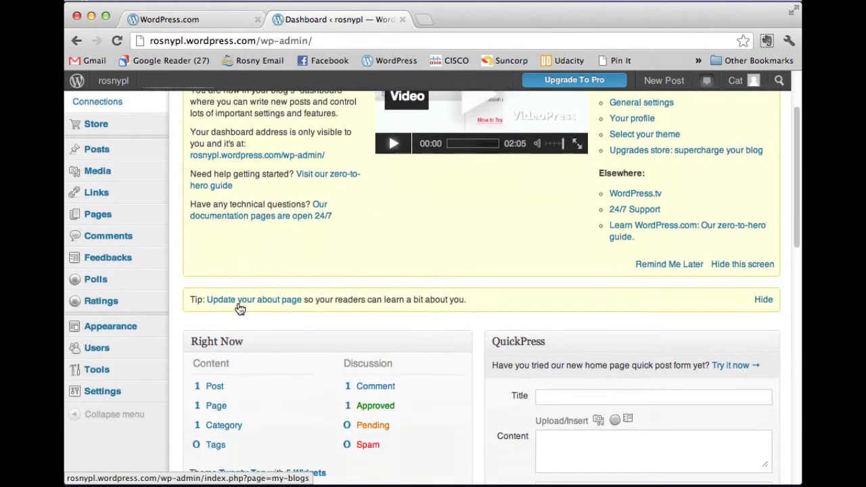
mouse_move(115, 332)
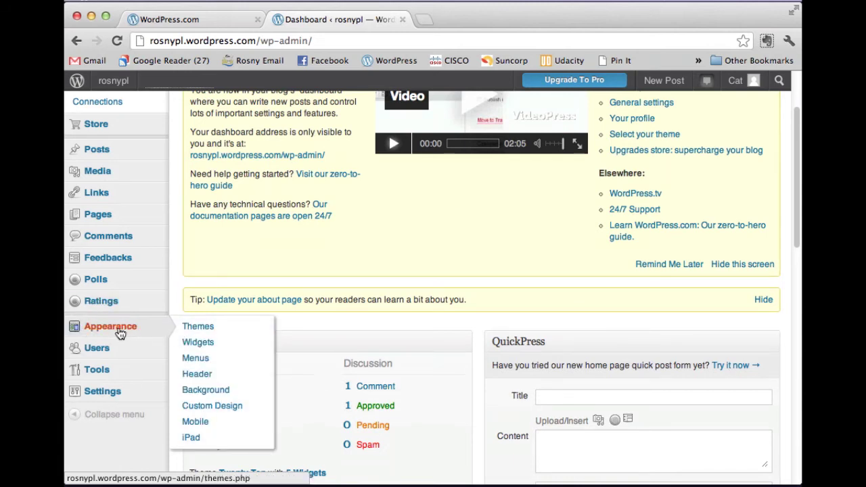
- Look through the Themes and Widgets pages, then open the Menus page
left_click(119, 334)
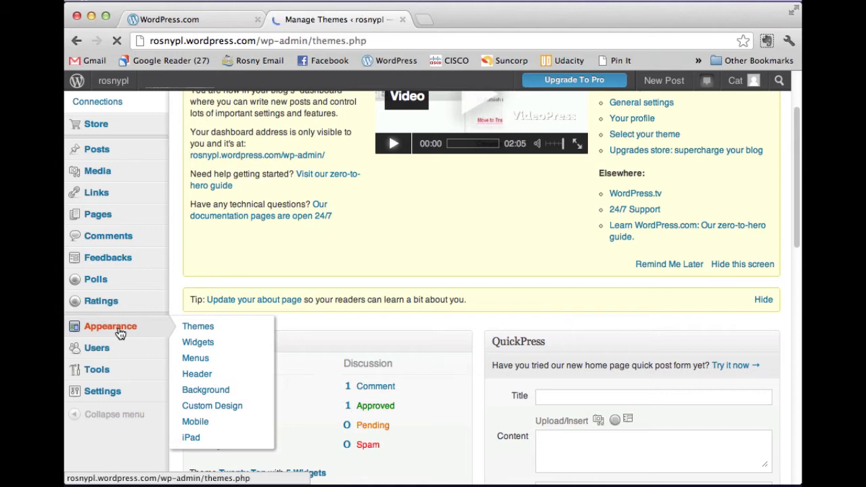
scroll(427, 300, "down", 5)
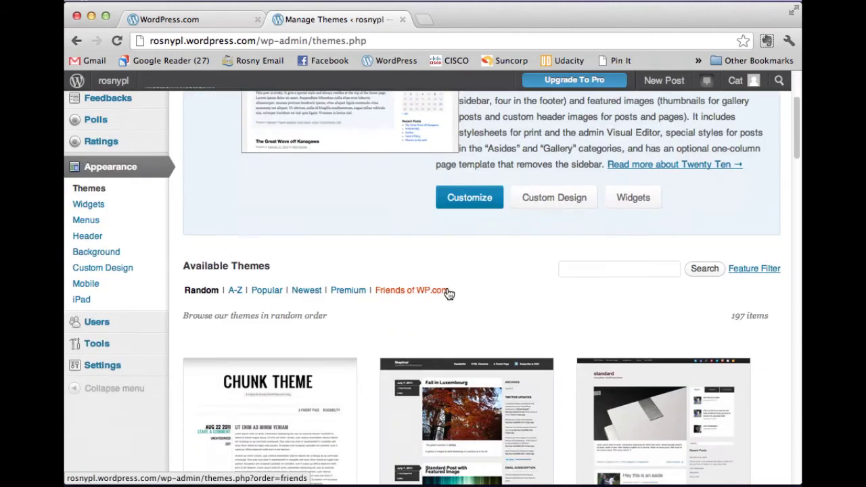
left_click(86, 205)
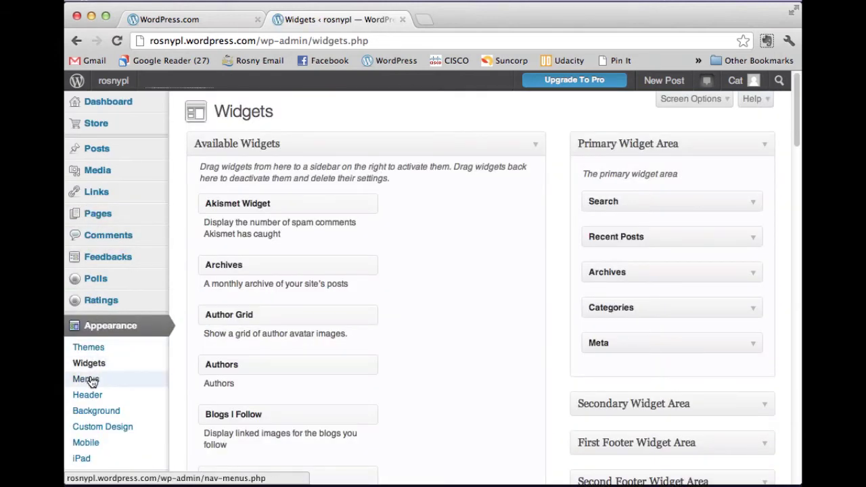
scroll(508, 338, "down", 2)
scroll(509, 339, "down", 2)
scroll(509, 338, "up", 3)
left_click(97, 350)
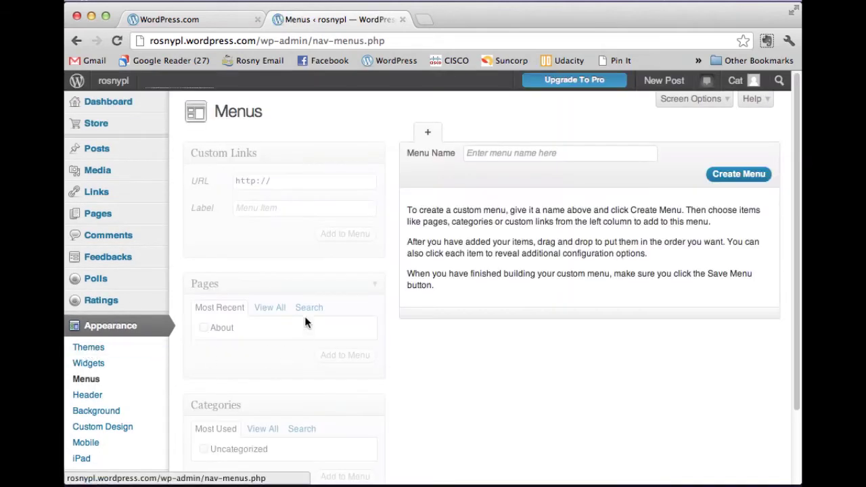
scroll(397, 308, "down", 3)
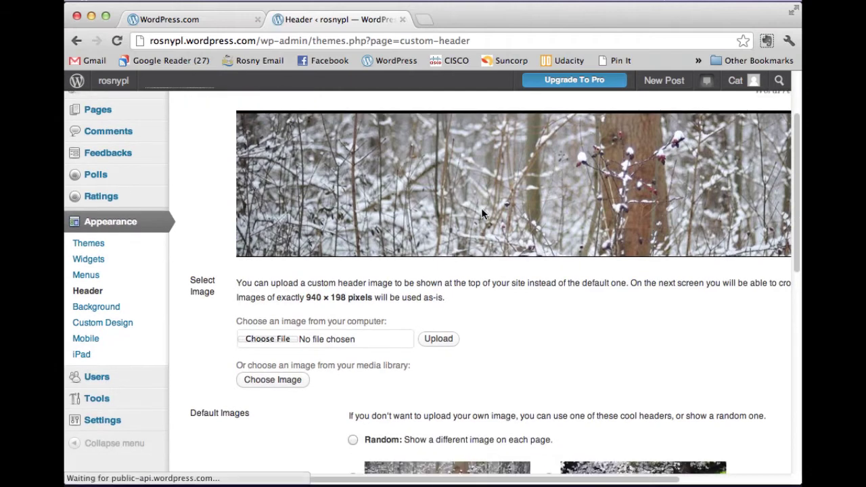
- Choose the watercolour splash WordPress logo as the default header image and save it
scroll(512, 264, "down", 8)
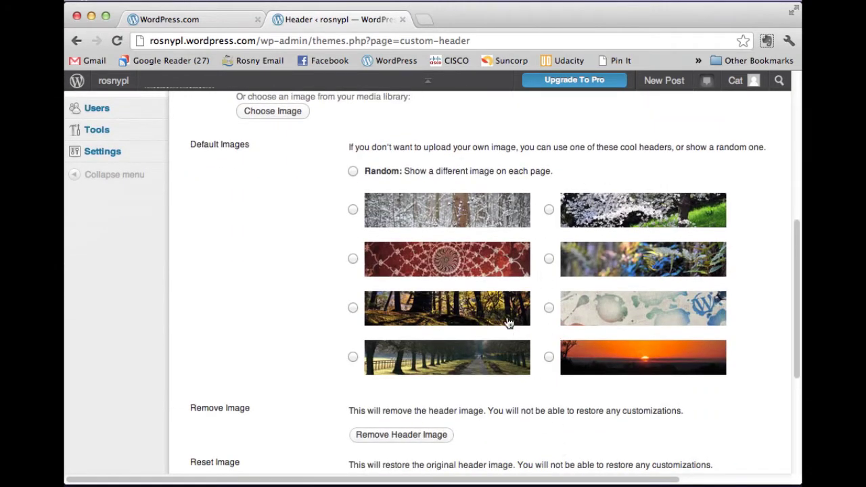
left_click(549, 308)
scroll(514, 308, "down", 2)
scroll(525, 312, "down", 4)
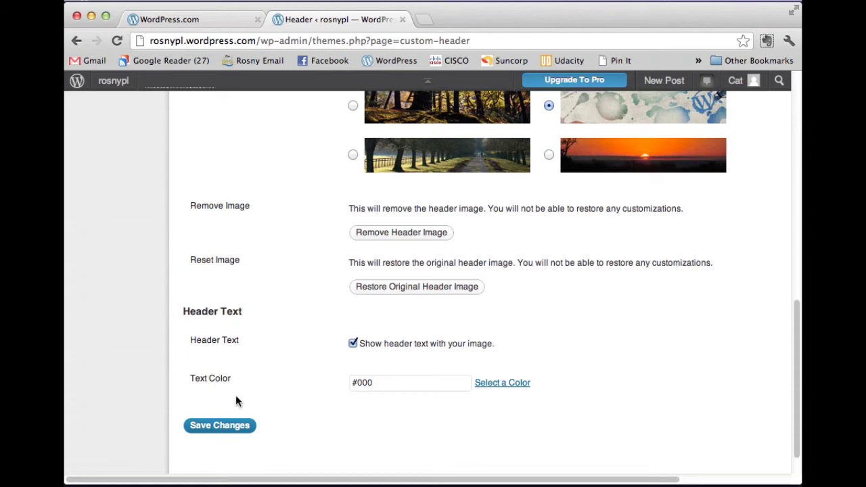
left_click(232, 425)
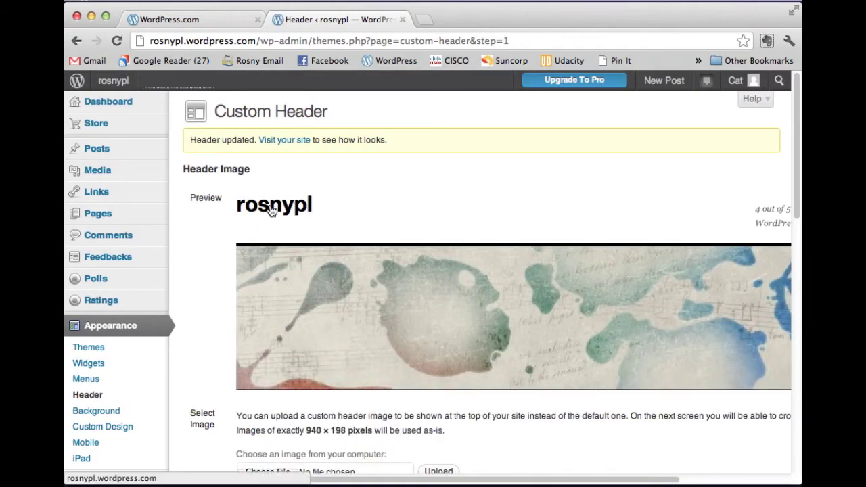
scroll(198, 235, "down", 1)
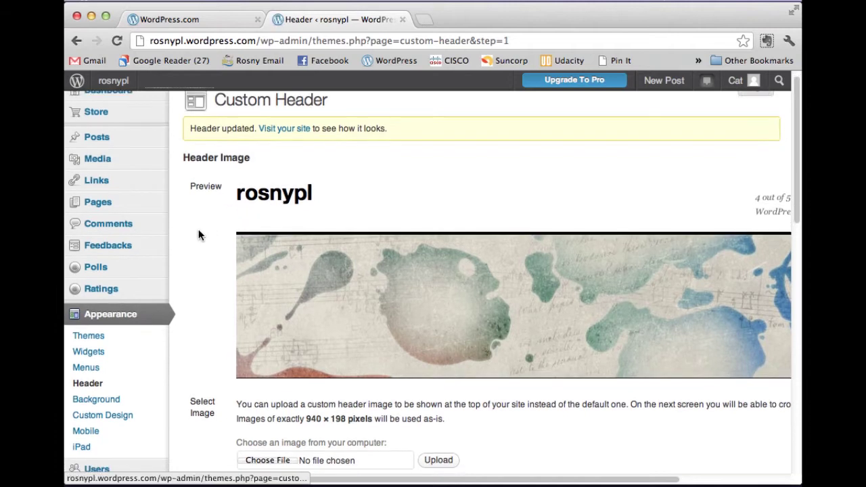
left_click(103, 400)
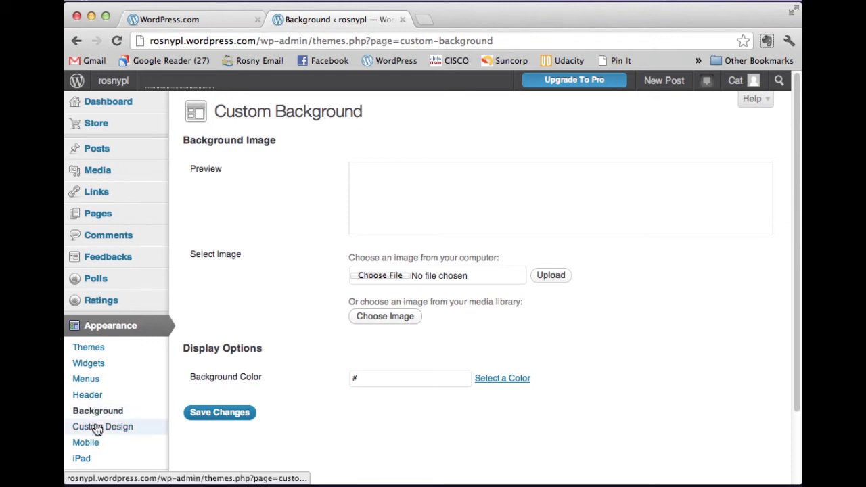
- Scroll through the Custom Design upgrade offering Fonts, Colors and CSS for $30 per year
left_click(97, 429)
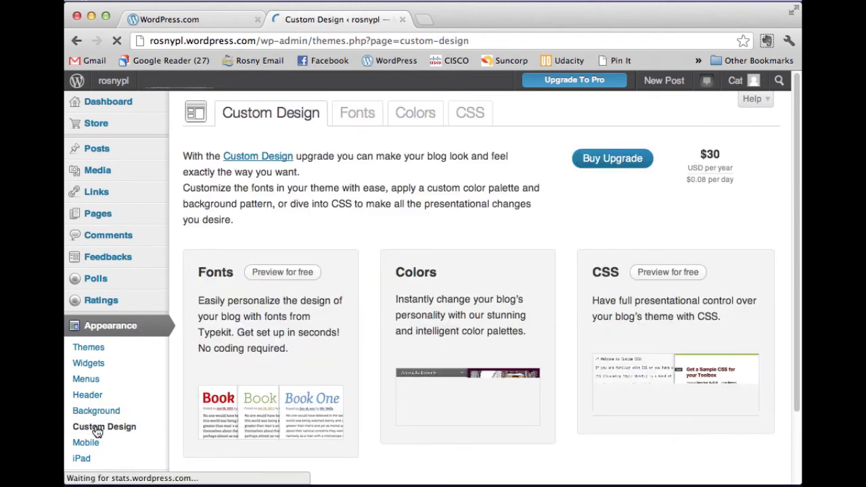
scroll(103, 393, "down", 1)
scroll(104, 393, "down", 1)
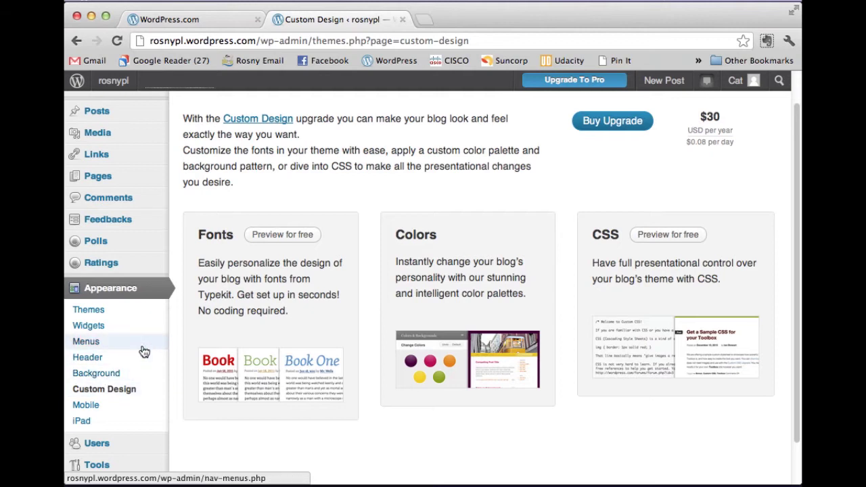
scroll(128, 341, "down", 1)
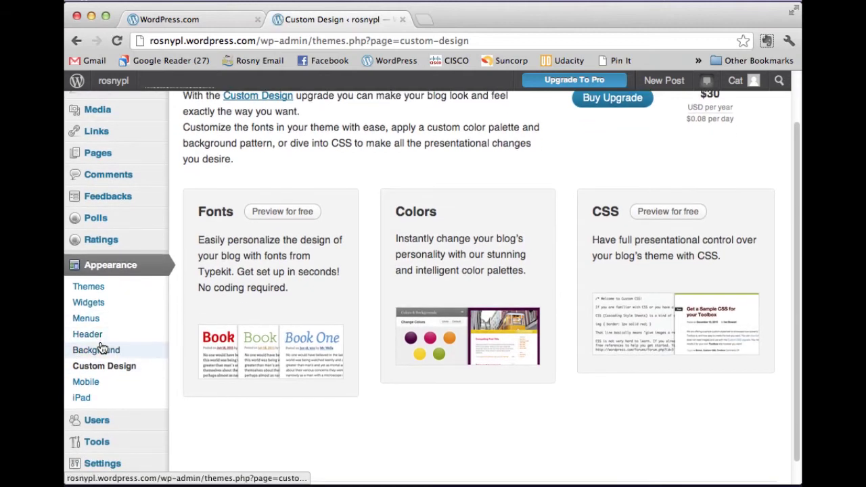
scroll(108, 382, "down", 1)
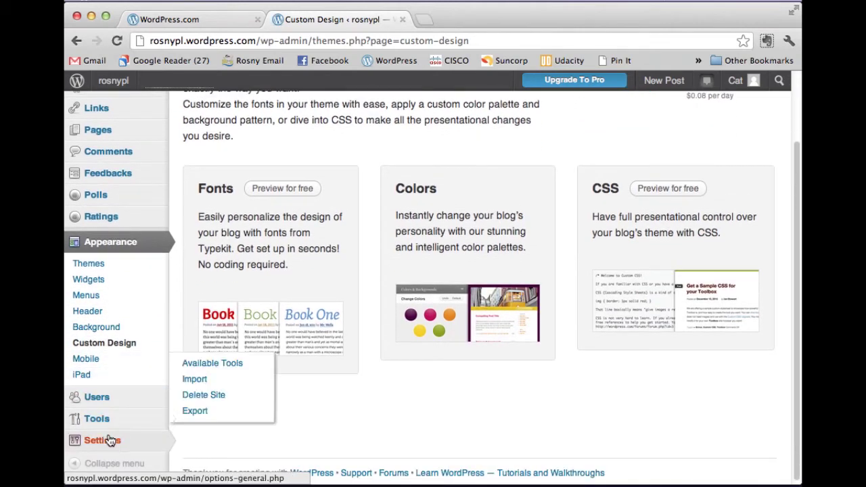
- In General Settings, change the site title from rosnypl to 'Rosny Professional Learning'
mouse_move(111, 442)
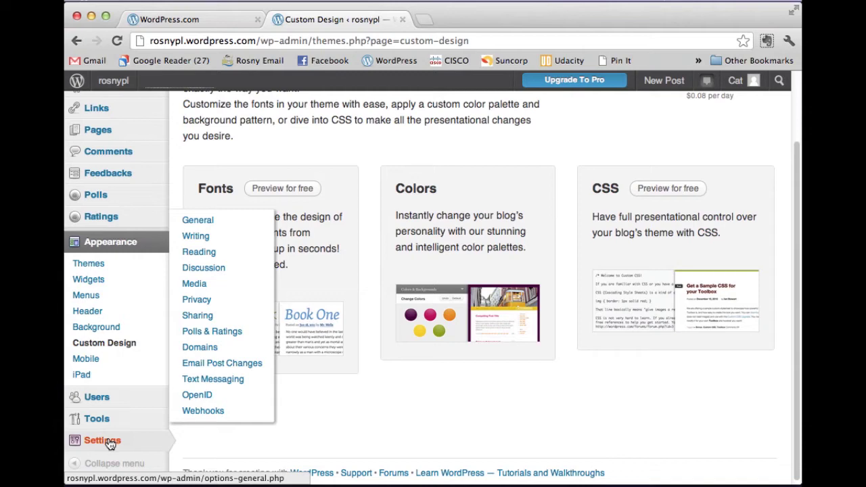
left_click(111, 443)
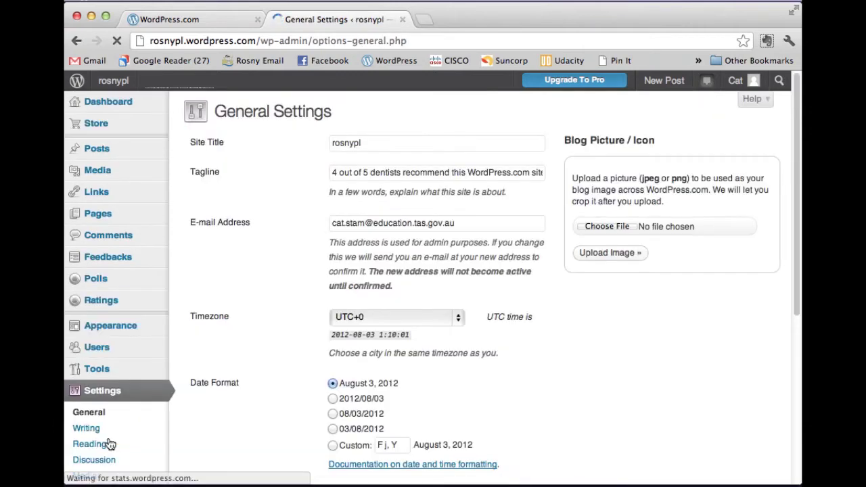
left_click_drag(390, 145, 291, 140)
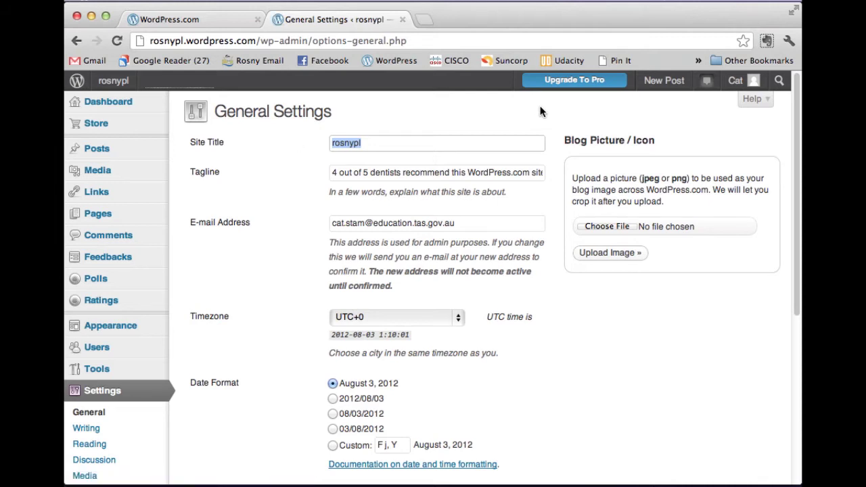
type("R")
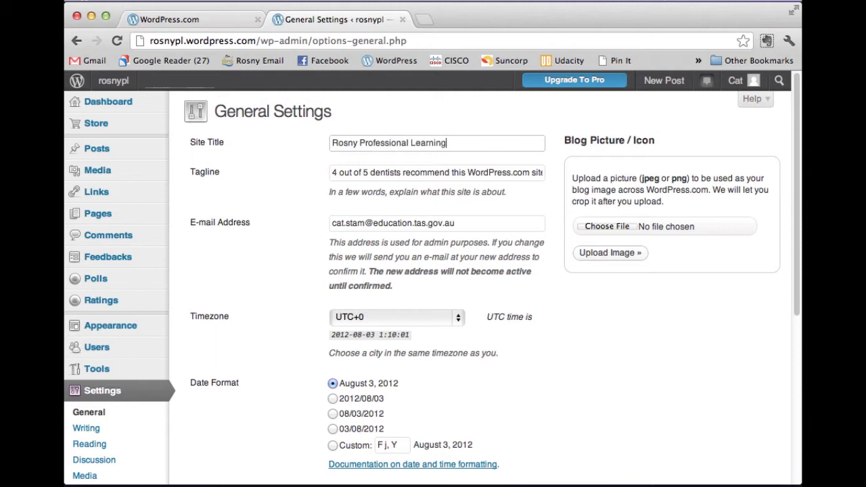
- Replace the existing tagline with a short line about learning blogging
left_click(414, 172)
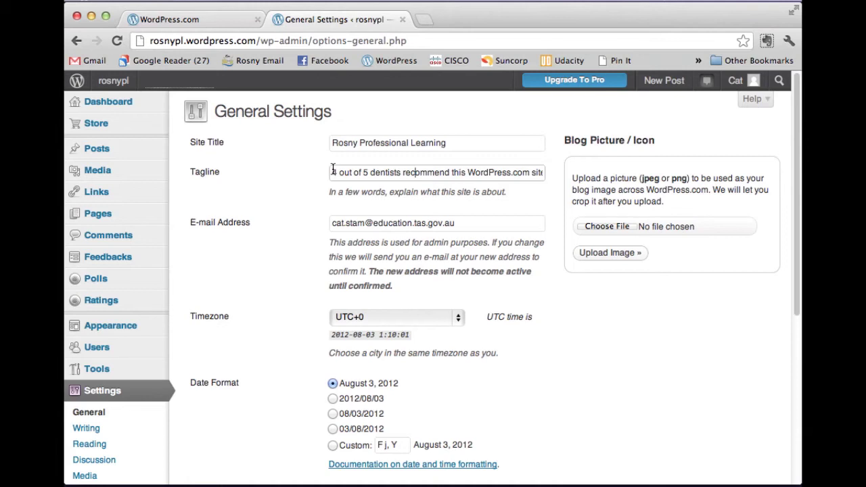
left_click_drag(333, 172, 583, 189)
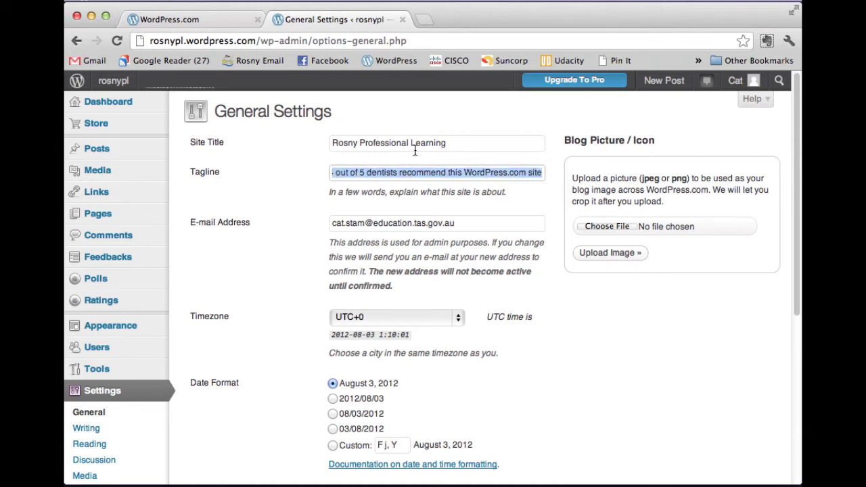
type("Learn blogging with Cat")
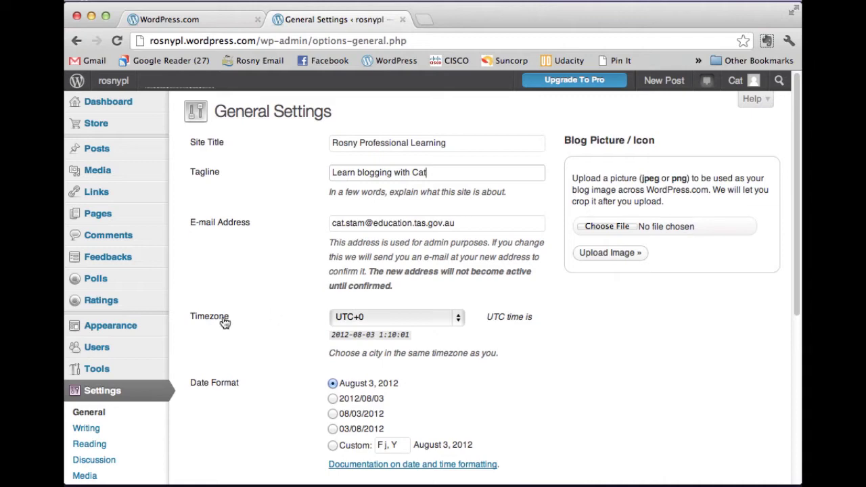
left_click(273, 284)
- Keep the timezone at UTC+0 and save the general settings
left_click(429, 326)
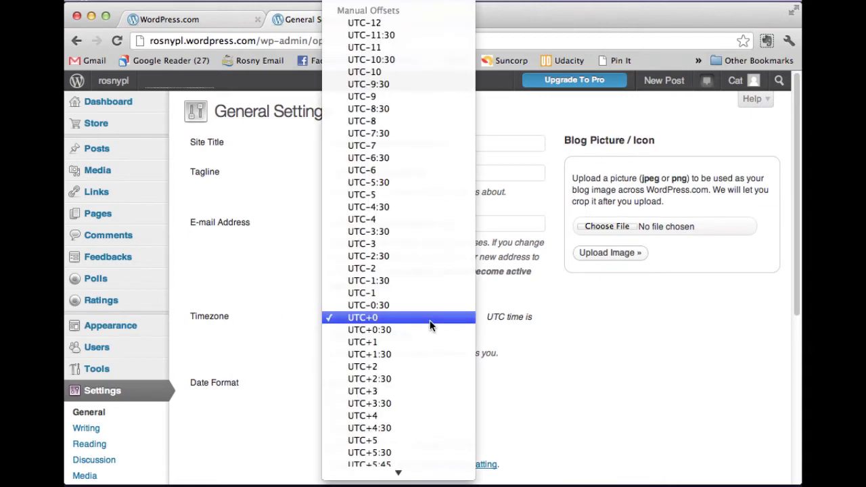
left_click(429, 326)
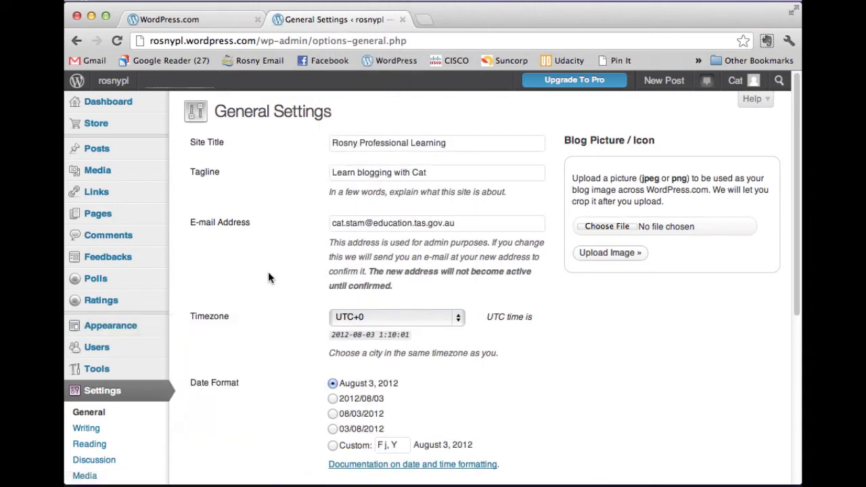
scroll(268, 274, "down", 3)
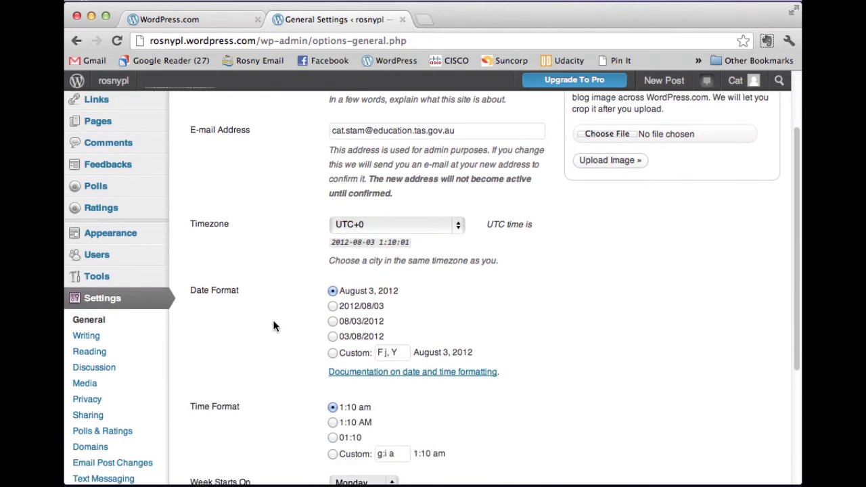
scroll(274, 325, "down", 5)
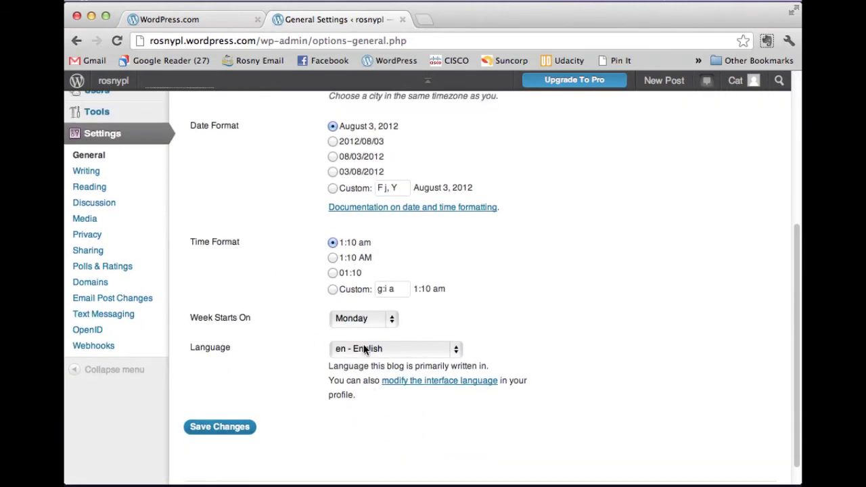
scroll(252, 379, "down", 1)
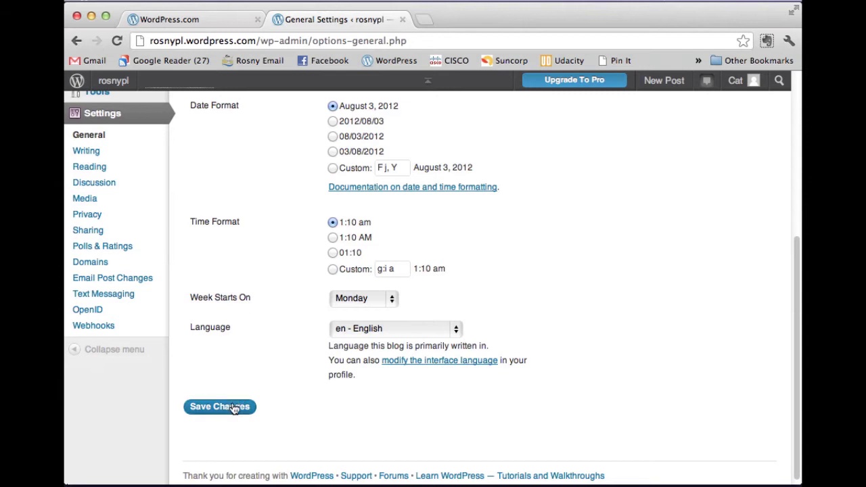
left_click(235, 405)
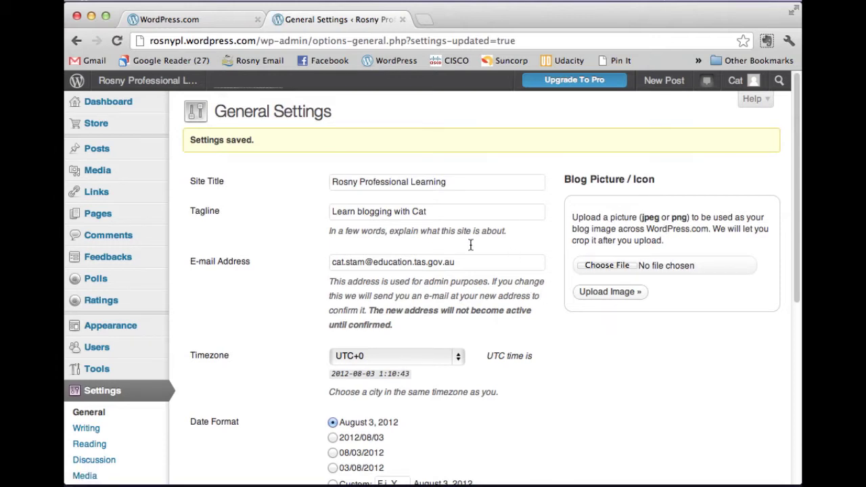
- View the 'Rosny Professional Learning' front page with its watercolour header, then go back to Dashboard
left_click(175, 85)
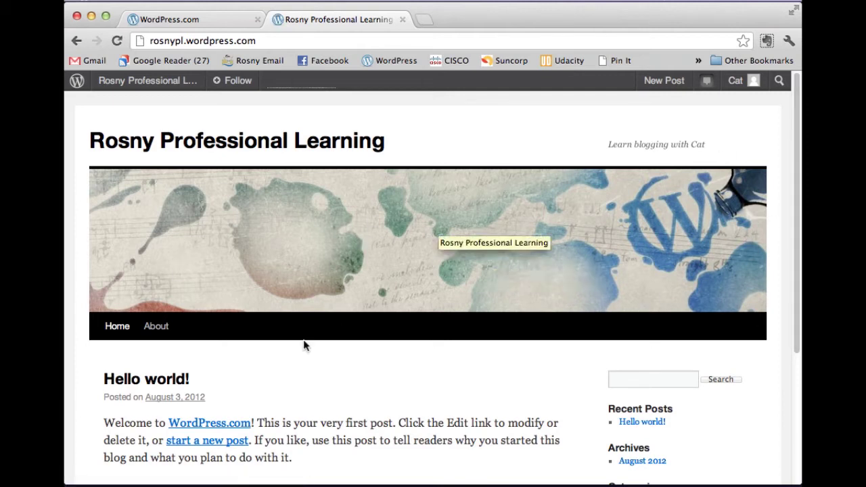
scroll(467, 345, "down", 5)
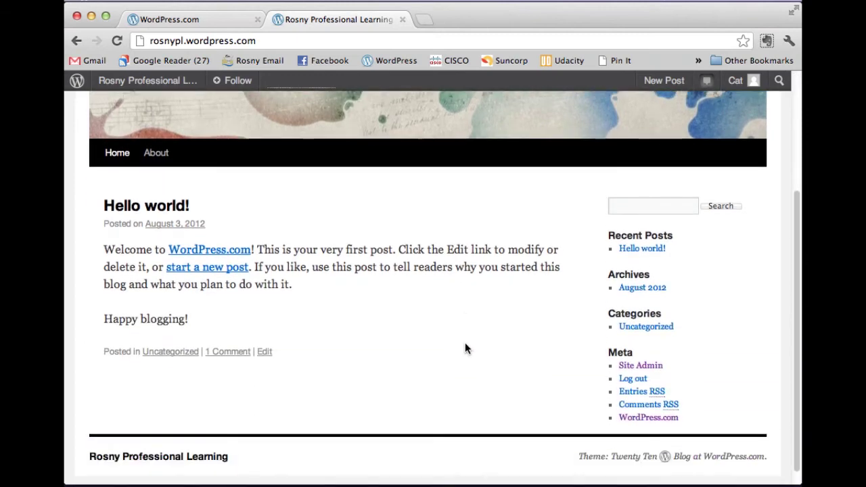
scroll(466, 349, "up", 5)
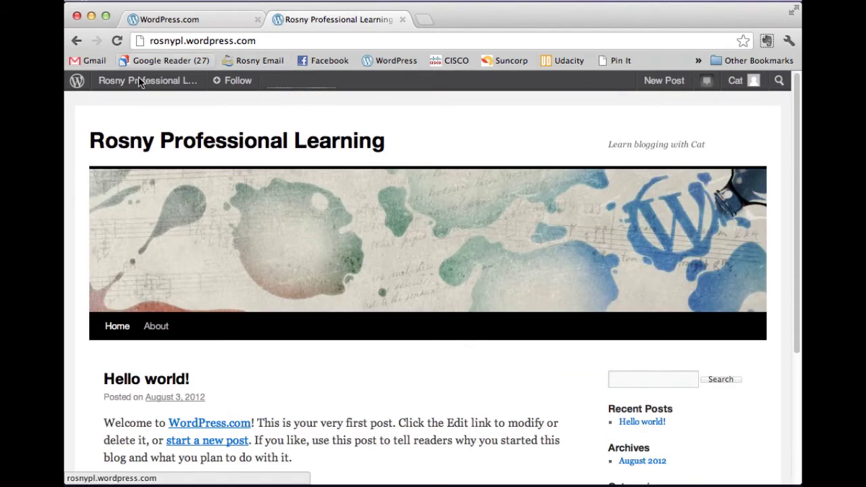
mouse_move(138, 85)
left_click(128, 104)
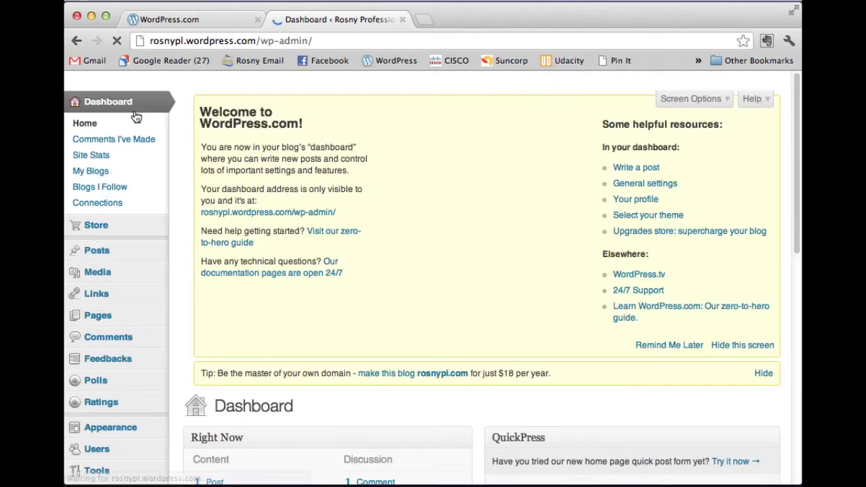
- Move the Hello world! post to the Trash from the All Posts list
mouse_move(108, 254)
left_click(199, 251)
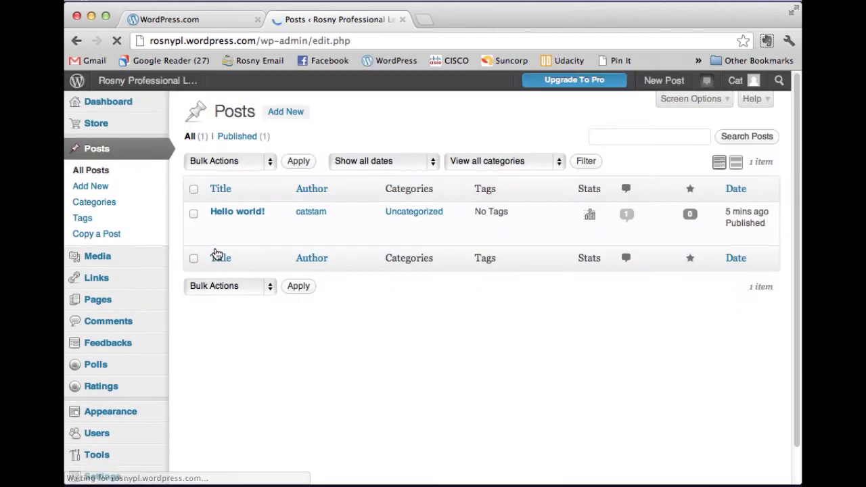
mouse_move(242, 213)
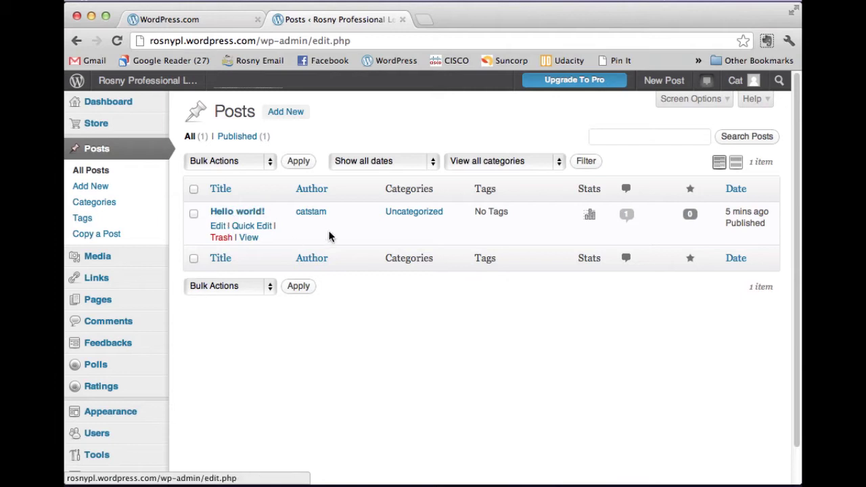
left_click(220, 238)
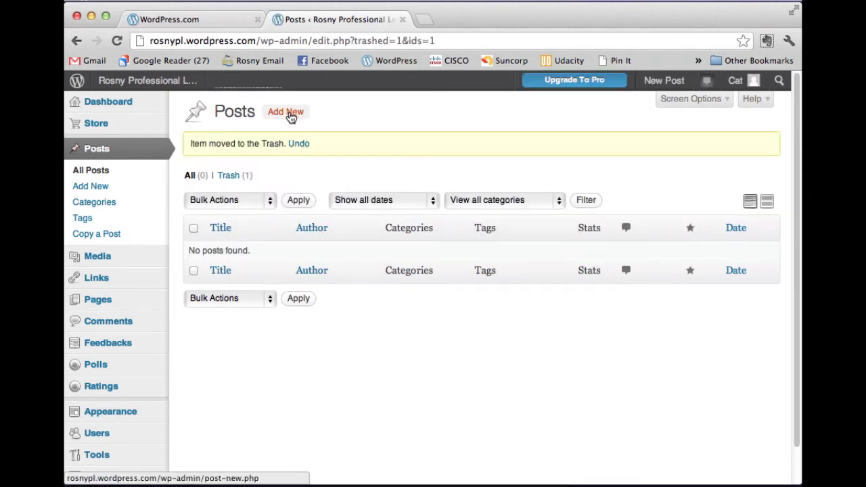
left_click(291, 113)
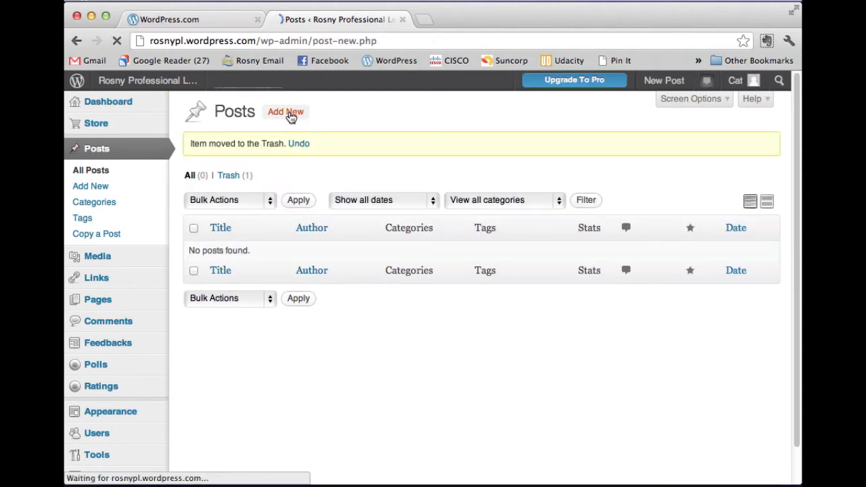
- Title the post 'First Blog Post' and begin the body with 'Hey this is my first blog post!'
left_click(216, 146)
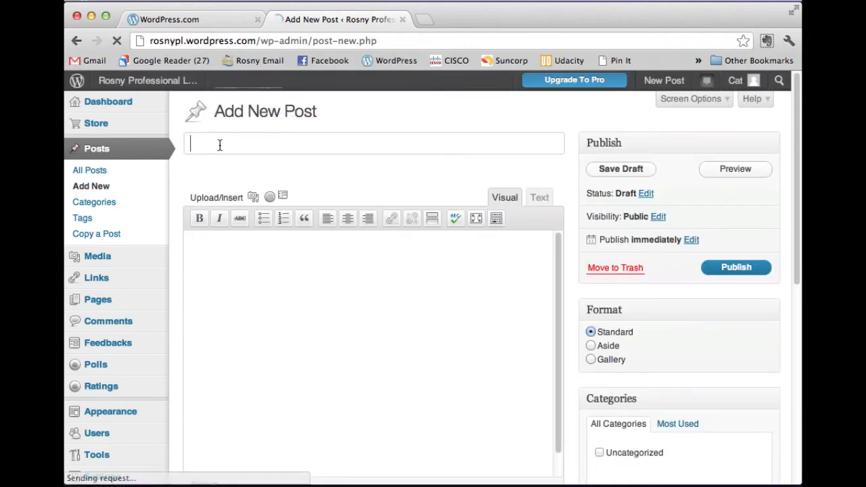
type("First B")
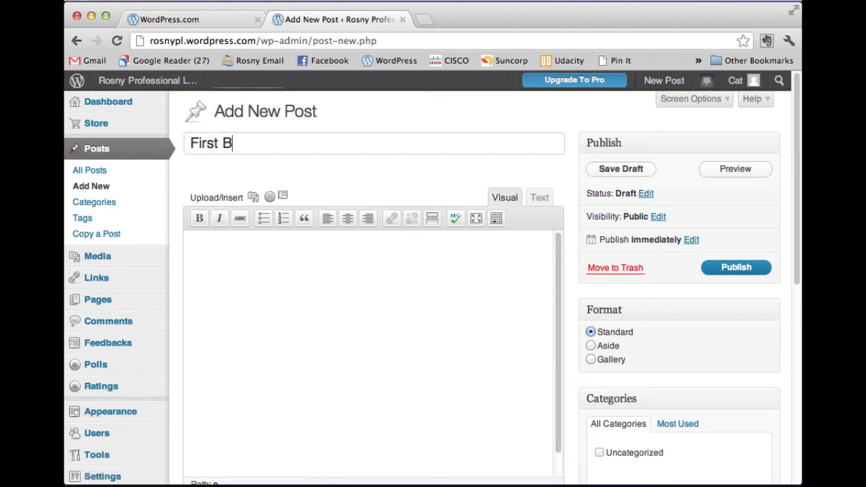
type("log Posty")
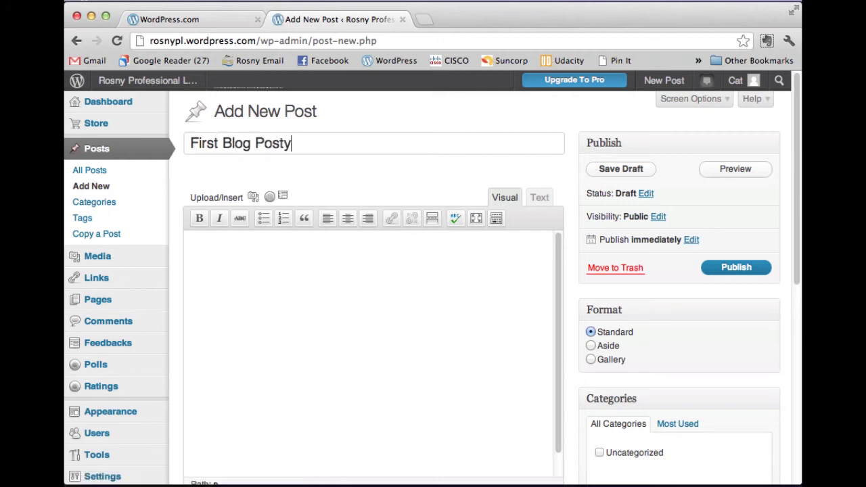
left_click(254, 273)
type("Hey this is my firs")
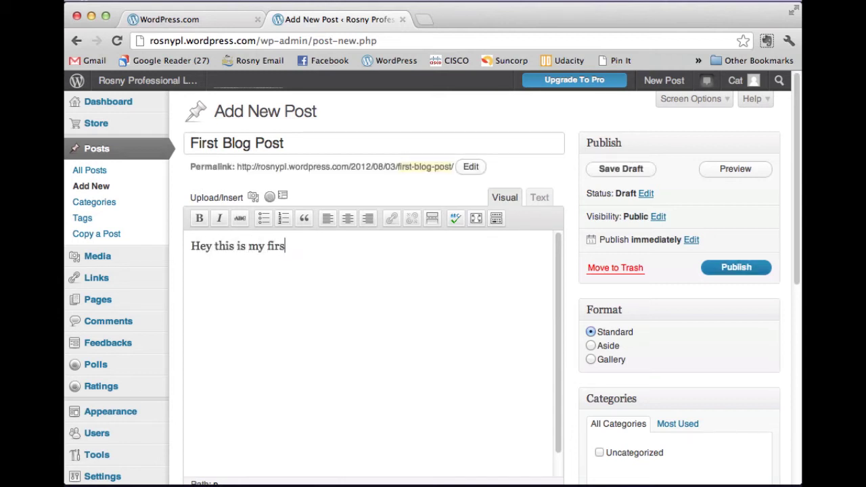
type("t blog post! ")
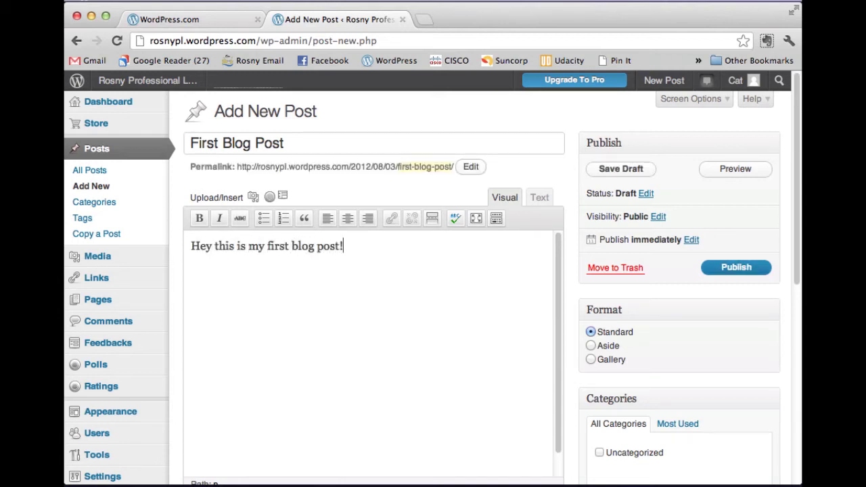
type("Yay, I love blogging already!")
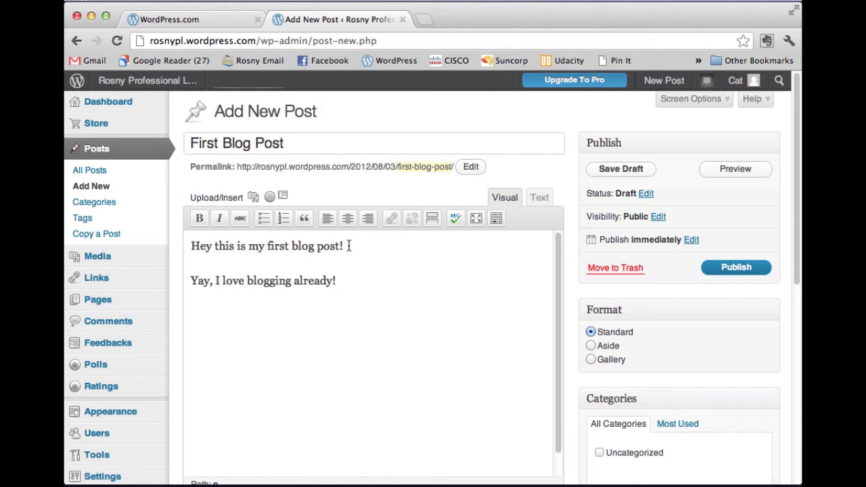
- Select the line 'Hey this is my first blog post!' and show the Kitchen Sink formatting row
left_click_drag(348, 247, 191, 247)
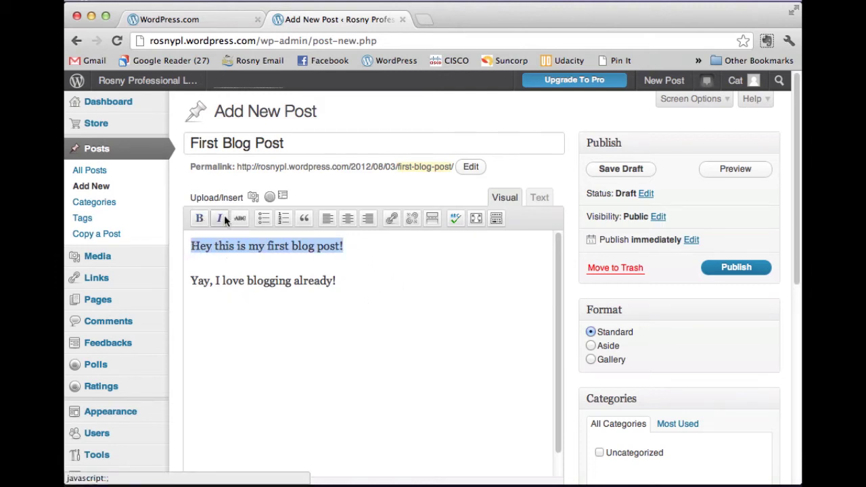
left_click(498, 219)
left_click(498, 220)
left_click(498, 221)
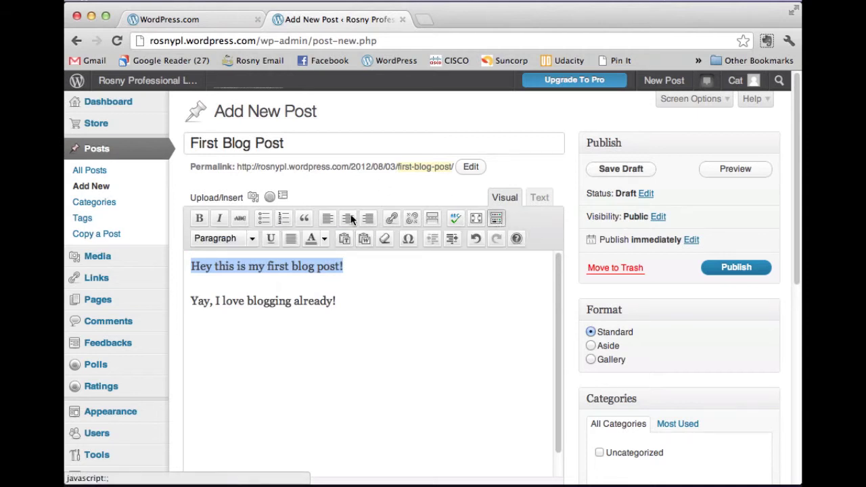
left_click(497, 220)
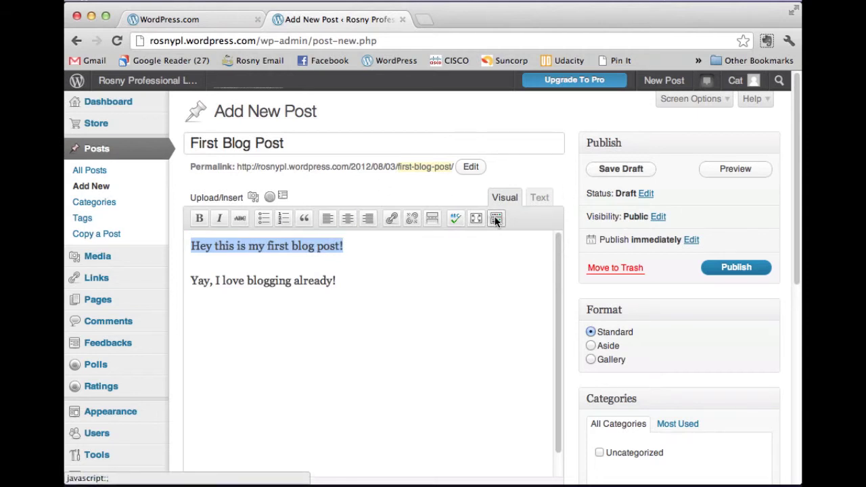
left_click(497, 220)
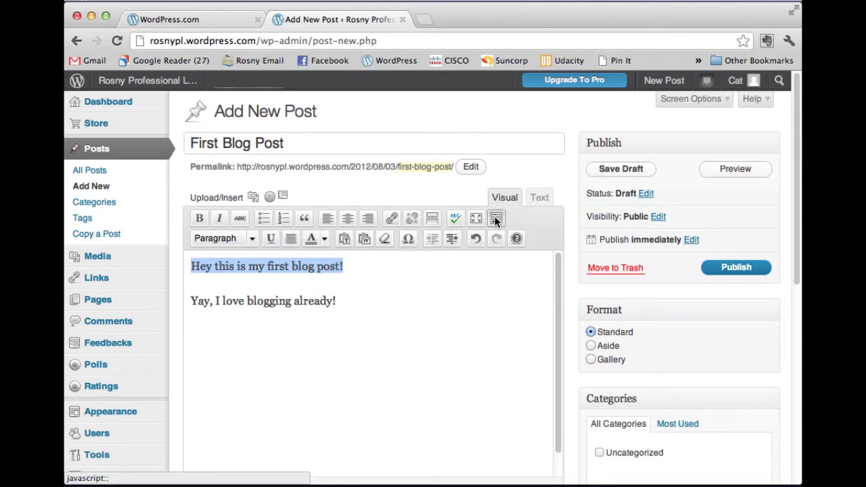
- Format the selected line as Heading 3 from the paragraph format list
left_click(252, 240)
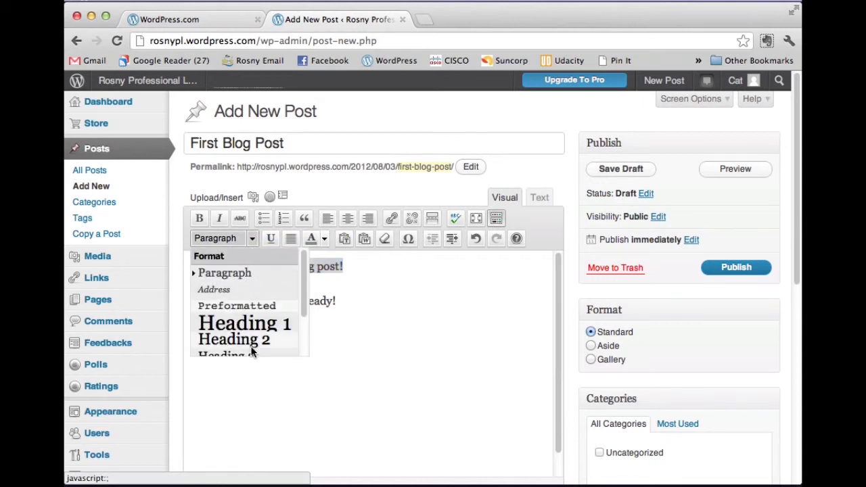
scroll(250, 348, "down", 2)
scroll(244, 340, "up", 3)
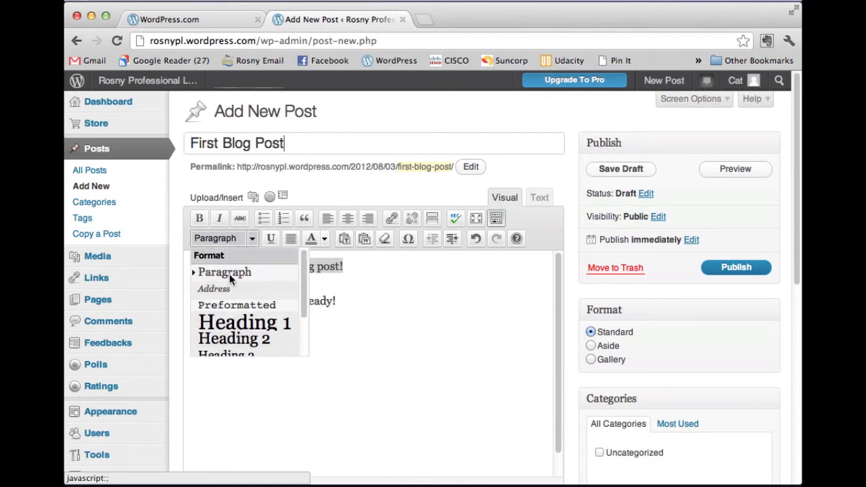
left_click(253, 237)
left_click(255, 236)
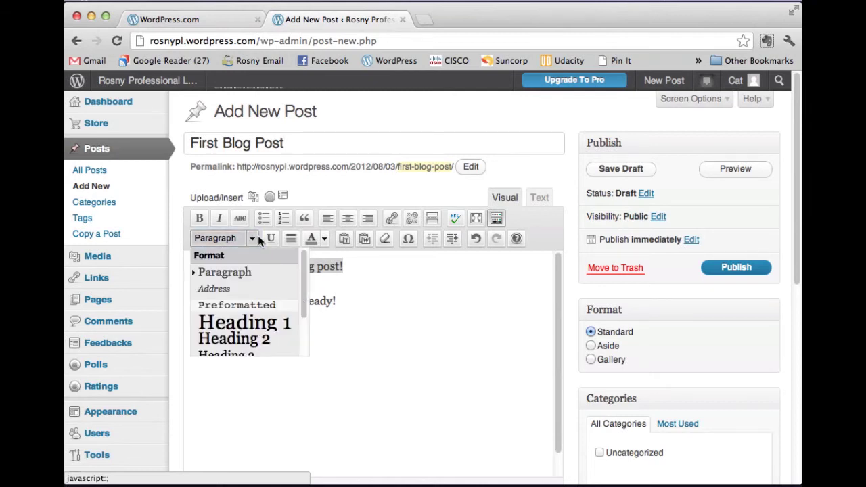
scroll(250, 342, "down", 1)
left_click(250, 342)
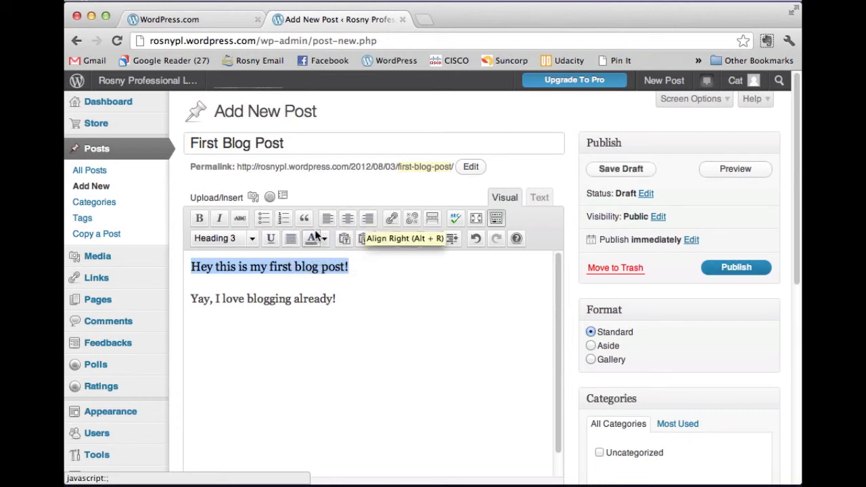
- Colour 'Hey this is my first blog post!' dark blue and 'Yay, I love blogging already!' orange
left_click(324, 241)
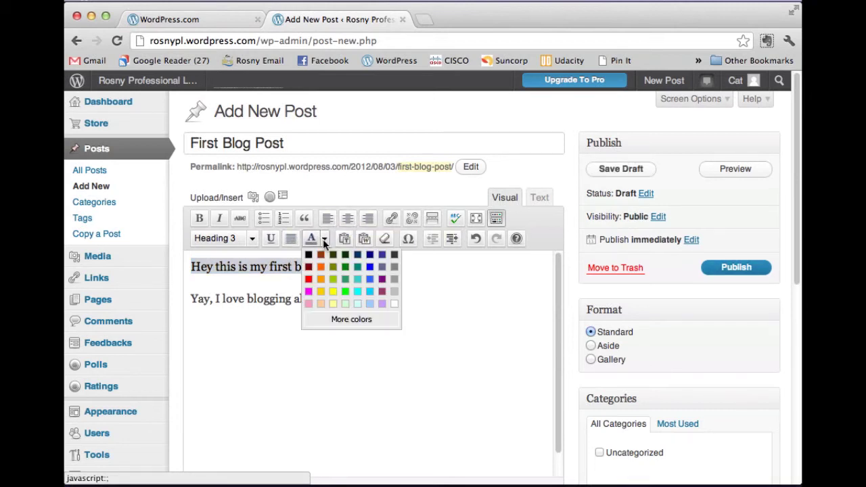
left_click(370, 255)
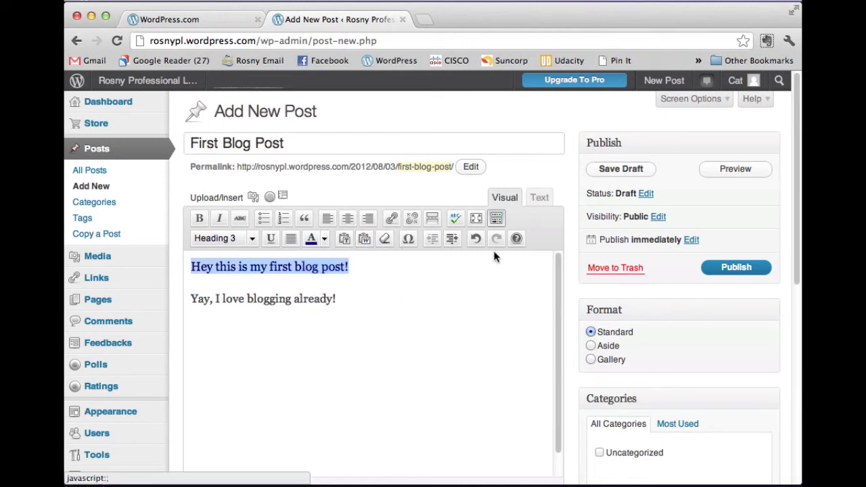
left_click_drag(368, 303, 179, 293)
left_click(253, 239)
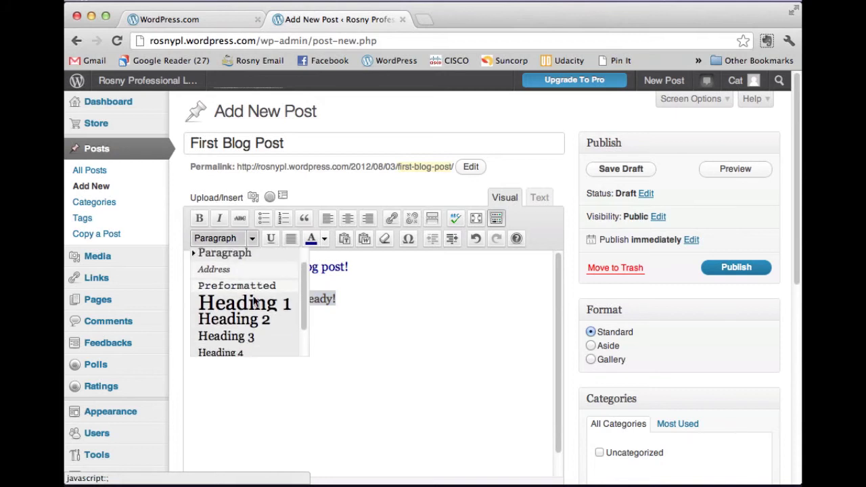
scroll(255, 306, "down", 1)
scroll(254, 307, "up", 1)
left_click(218, 273)
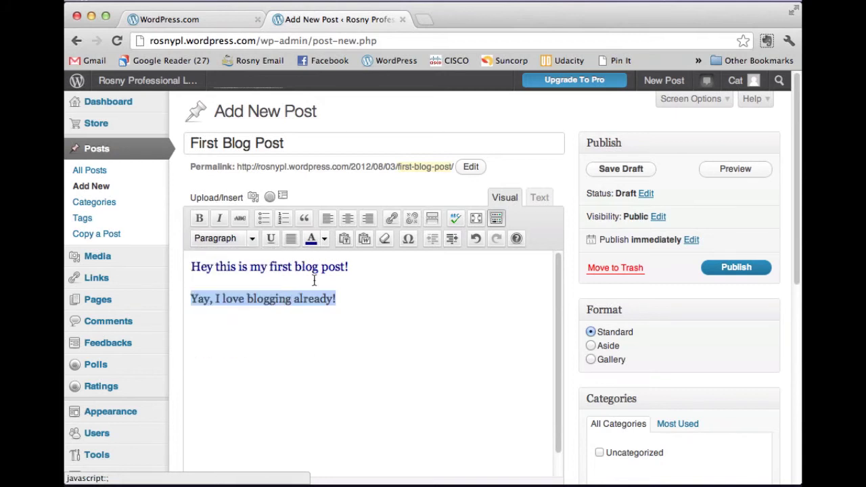
left_click(325, 240)
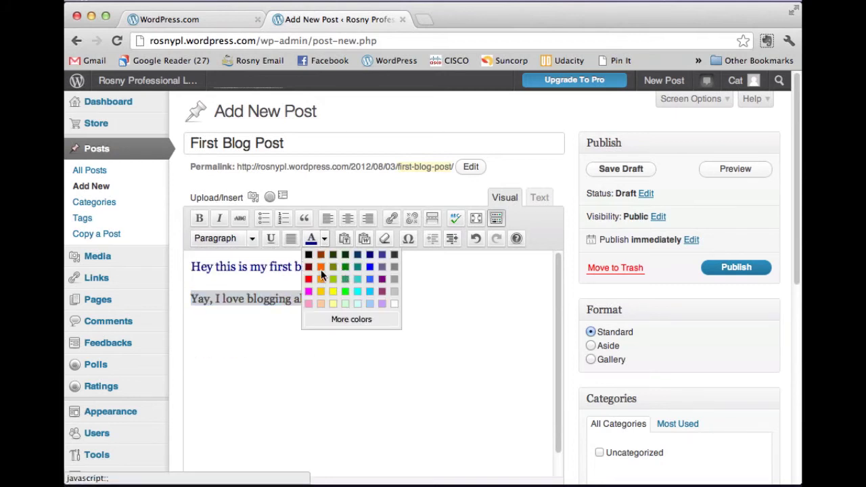
left_click(321, 267)
left_click(356, 297)
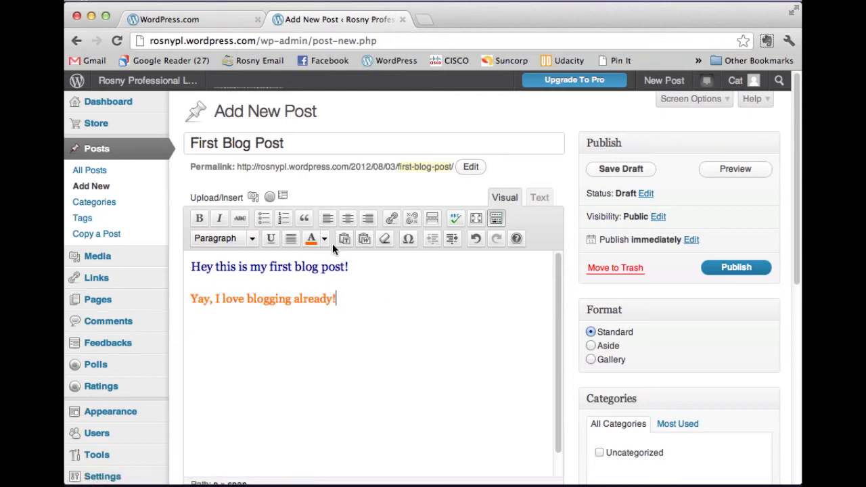
- Upload CatTeacherAvatar from the Documents folder through the Add Media dialog
left_click(253, 198)
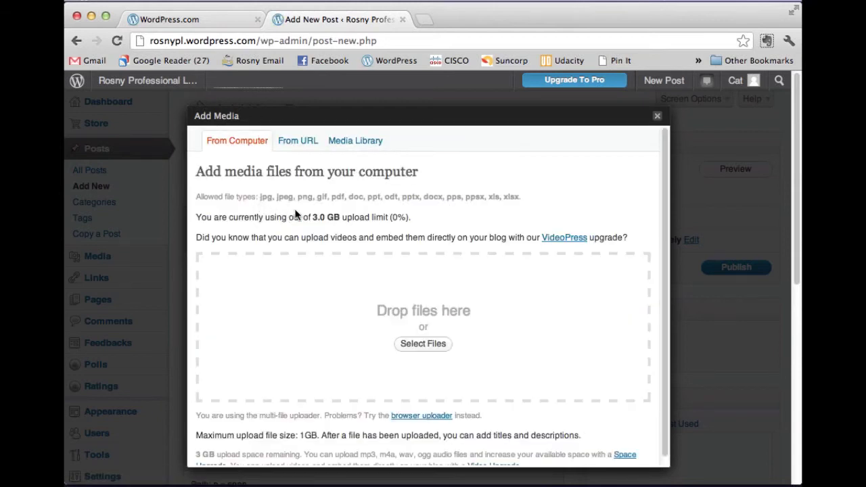
left_click(423, 344)
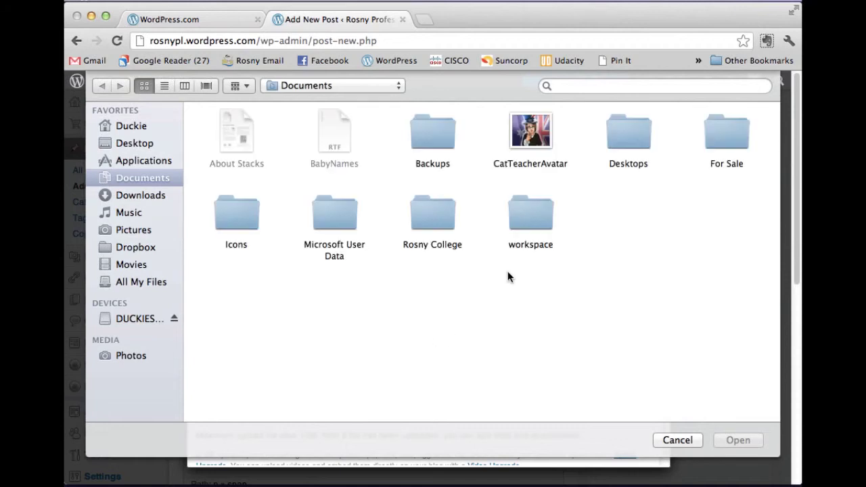
left_click(538, 130)
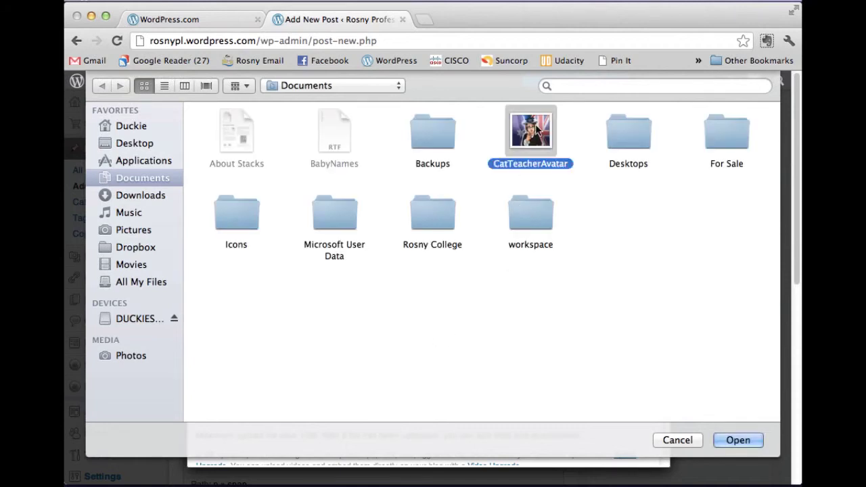
left_click(737, 441)
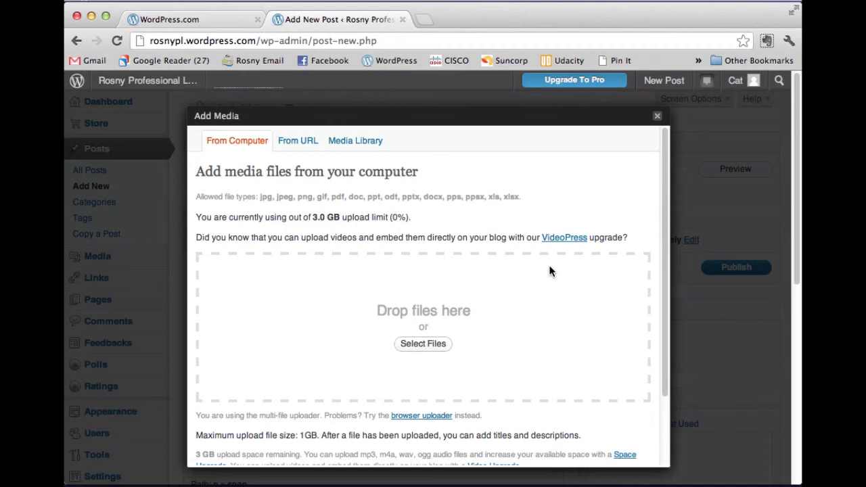
scroll(549, 272, "down", 1)
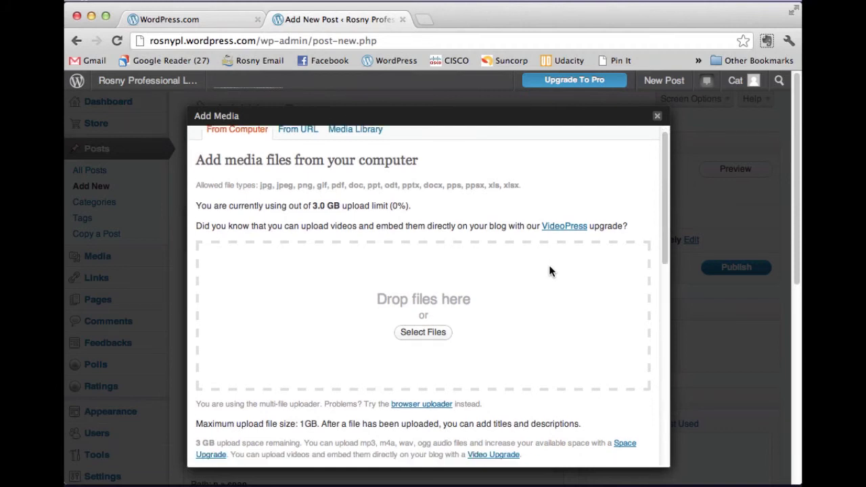
left_click(439, 326)
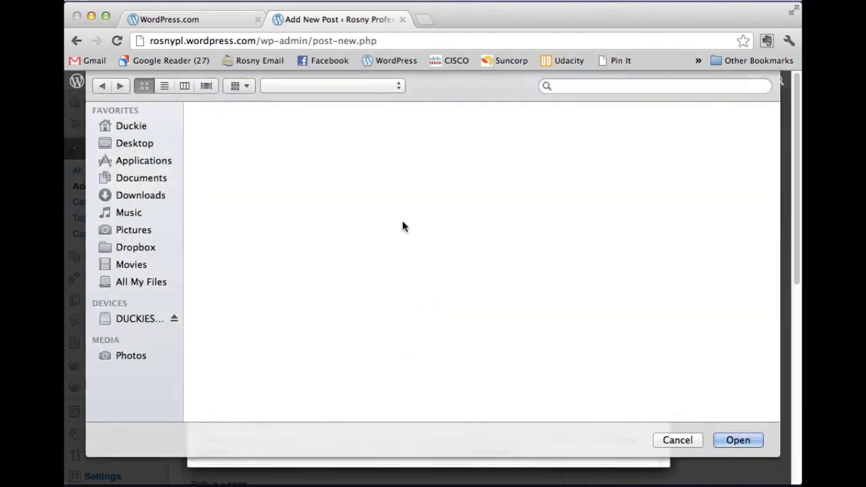
left_click(560, 164)
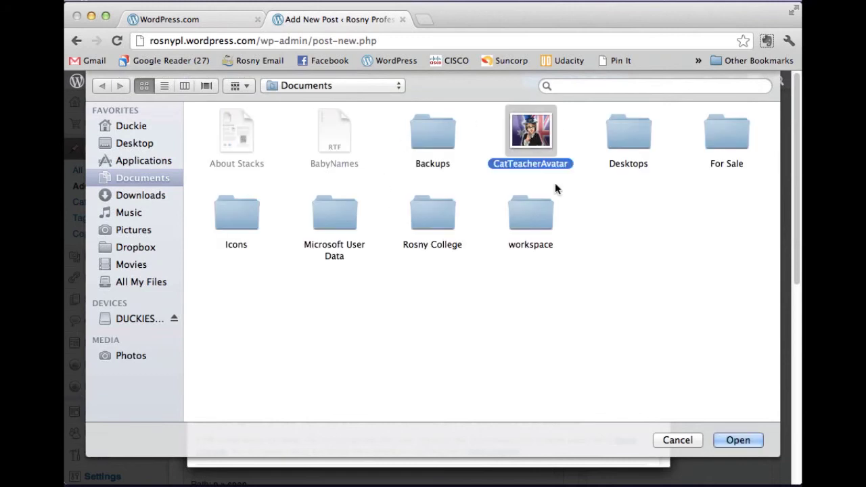
left_click(737, 440)
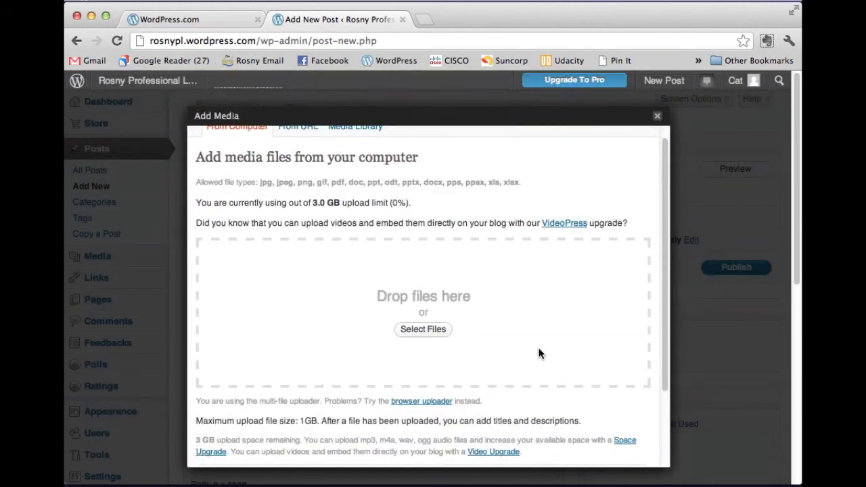
scroll(539, 353, "down", 5)
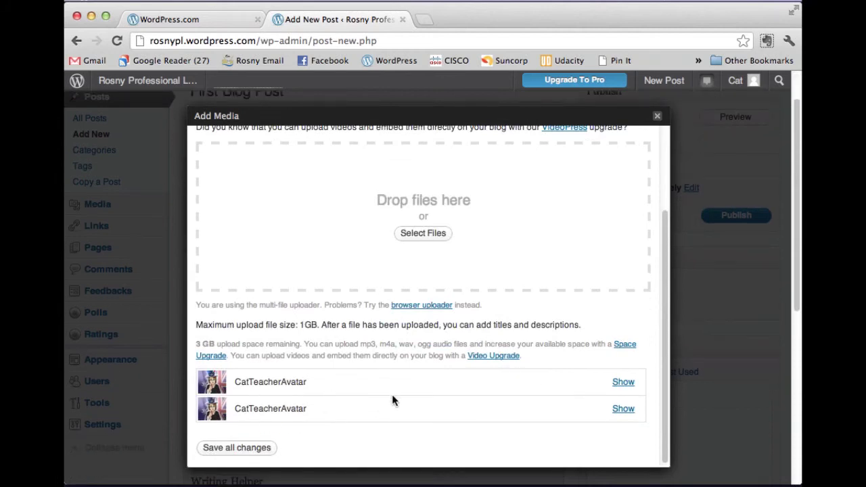
- Set CatTeacherAvatar to Right alignment and Medium size, then insert it below the coloured lines
left_click(623, 382)
scroll(548, 319, "down", 10)
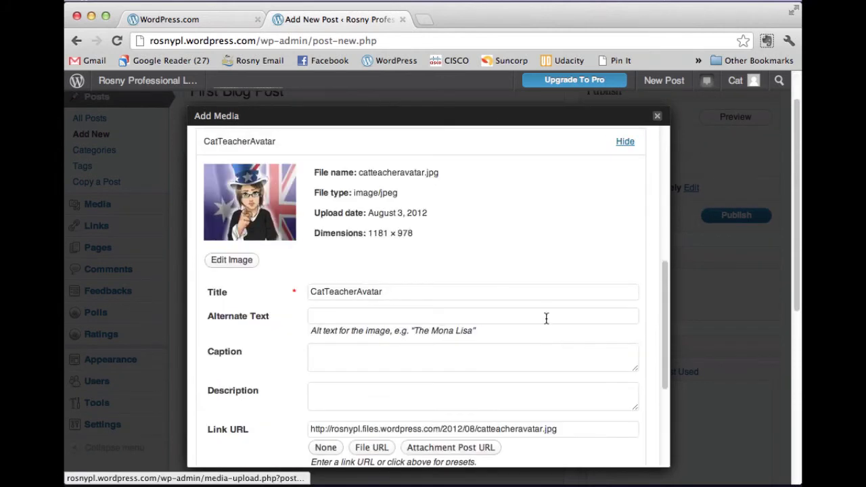
left_click_drag(394, 201, 308, 204)
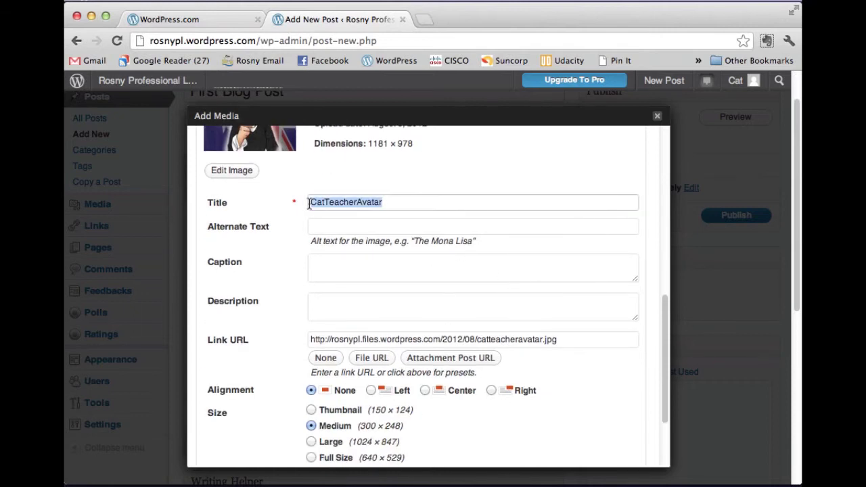
left_click(316, 226)
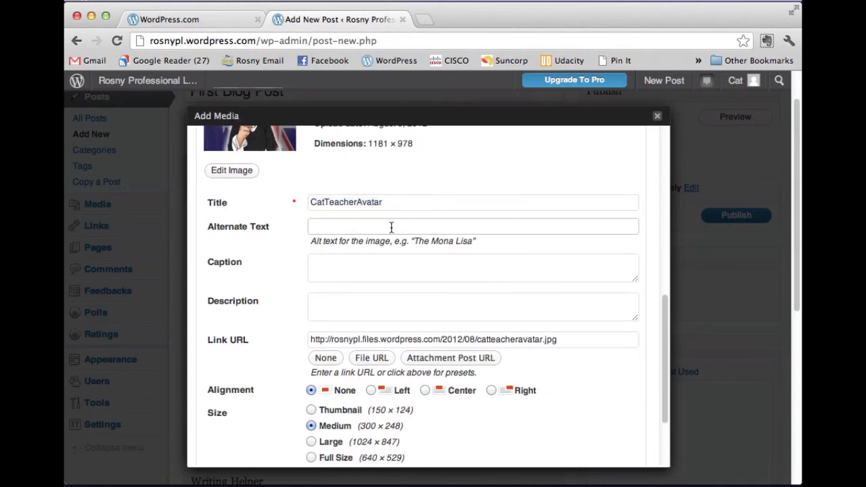
scroll(408, 257, "down", 1)
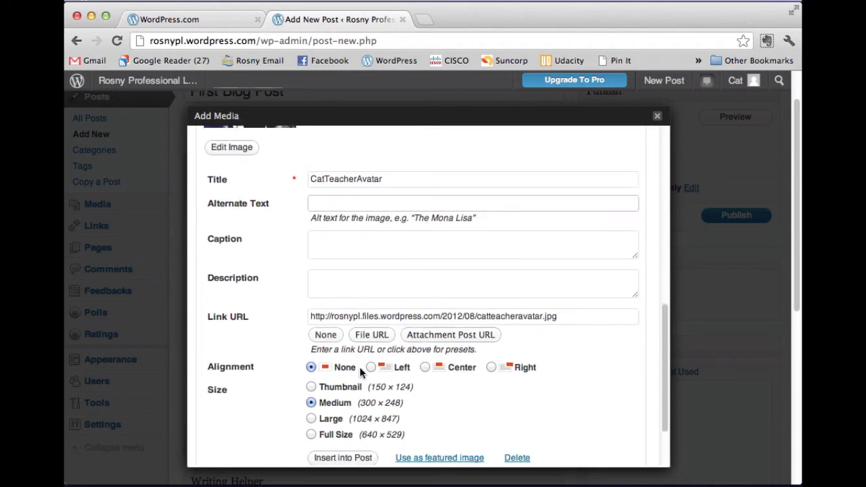
left_click(492, 368)
scroll(468, 393, "down", 1)
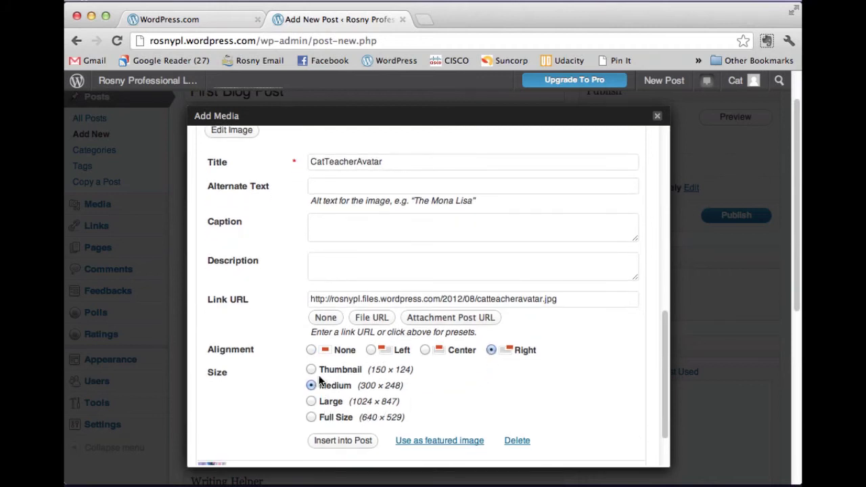
left_click(354, 440)
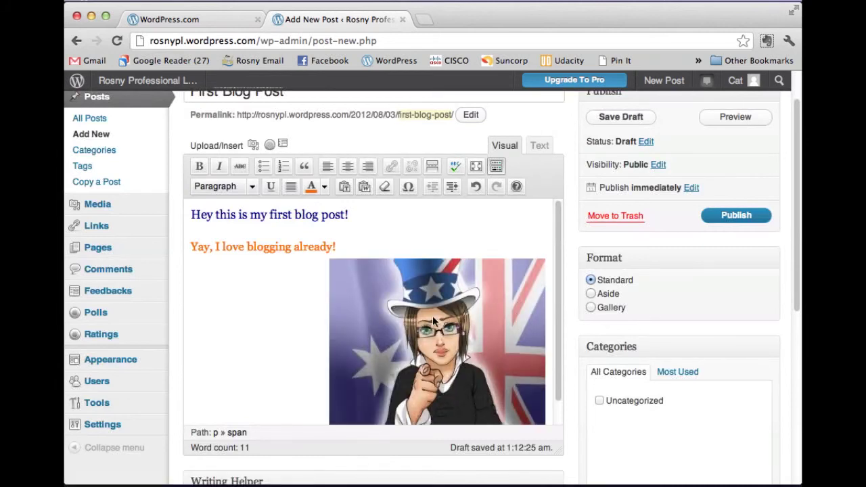
- Scale the avatar image to 60% through Edit Image, keeping Right alignment
left_click(362, 287)
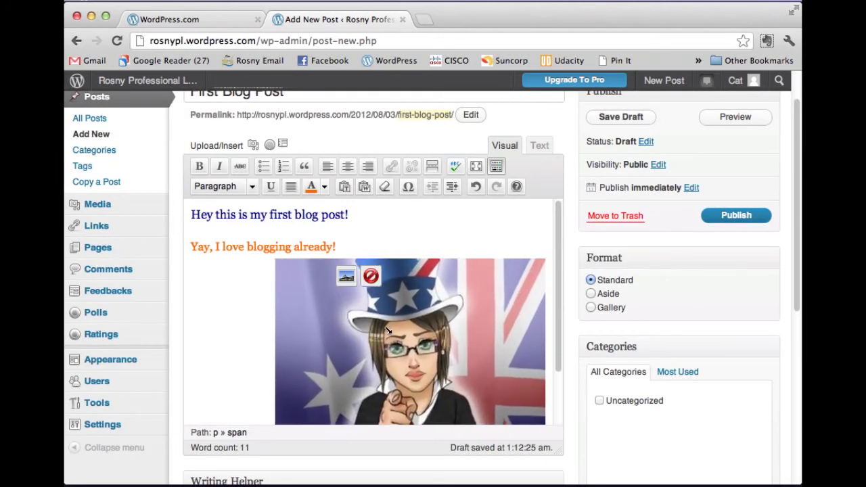
left_click(460, 307)
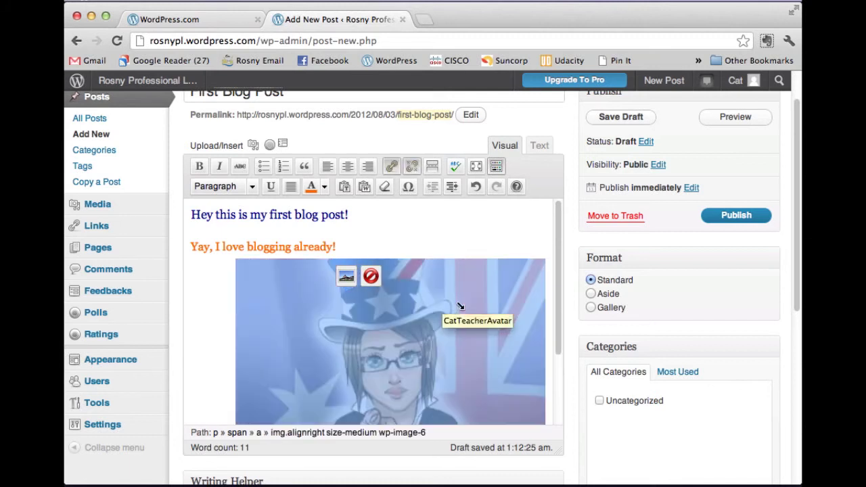
left_click(355, 276)
left_click(324, 299)
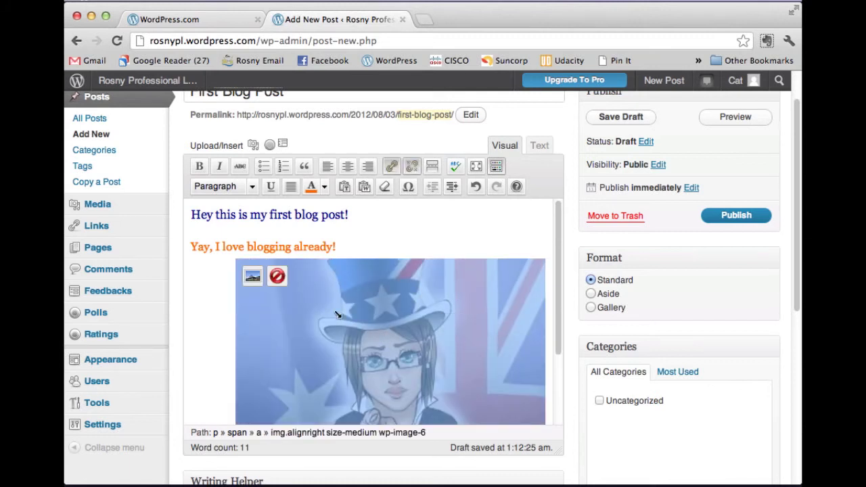
left_click(253, 278)
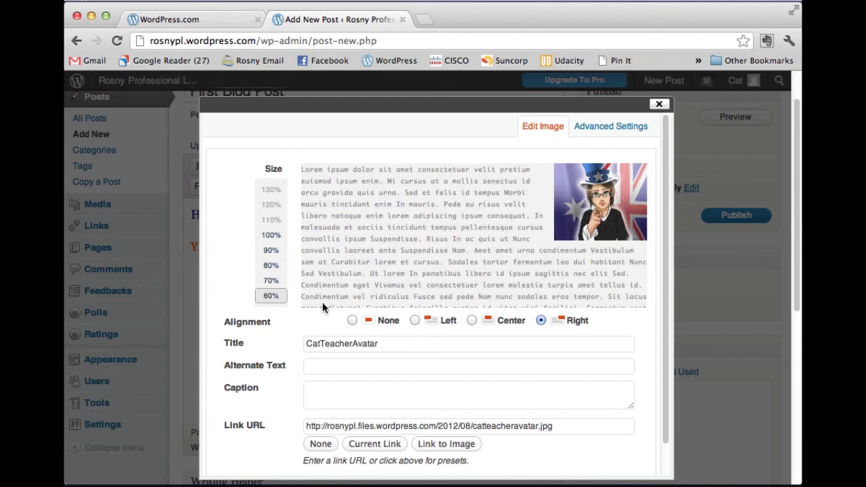
scroll(487, 354, "down", 3)
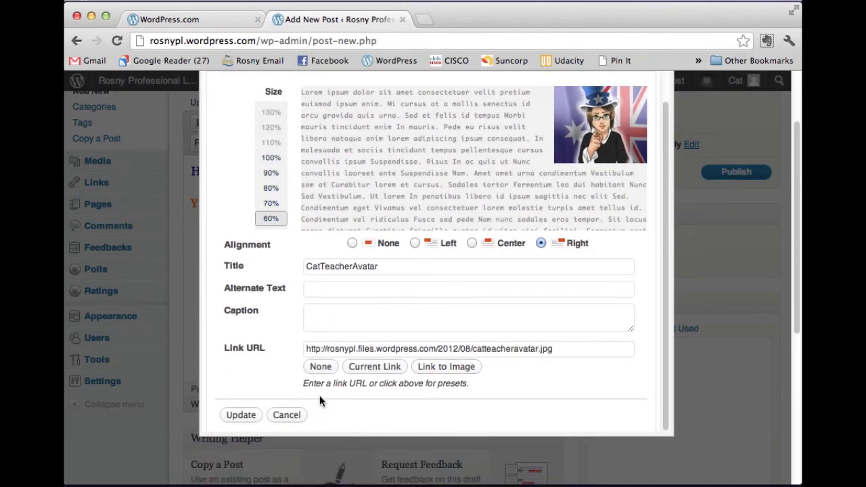
left_click(240, 413)
left_click(327, 296)
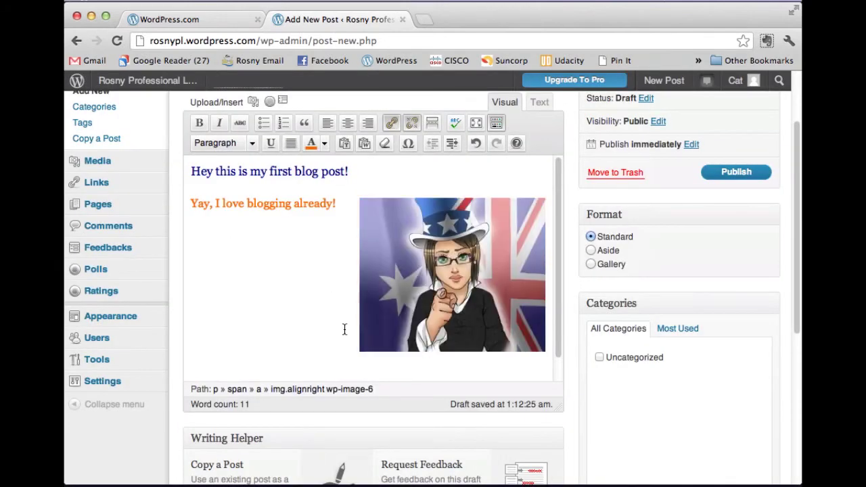
- Save First Blog Post as a draft, then publish it to Rosny Professional Learning
scroll(624, 248, "up", 3)
left_click(632, 170)
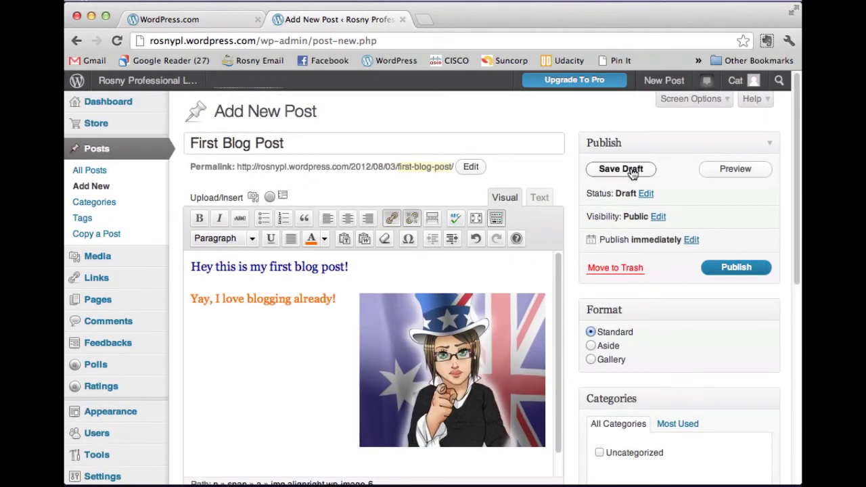
left_click(737, 269)
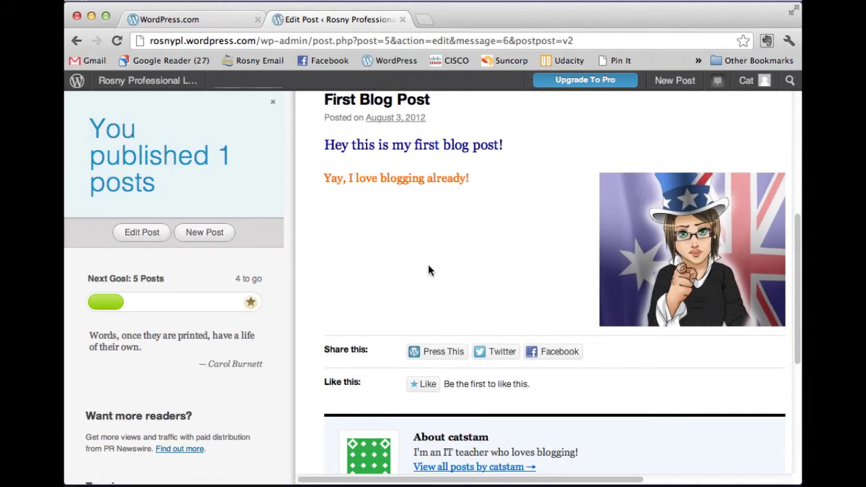
scroll(473, 270, "up", 3)
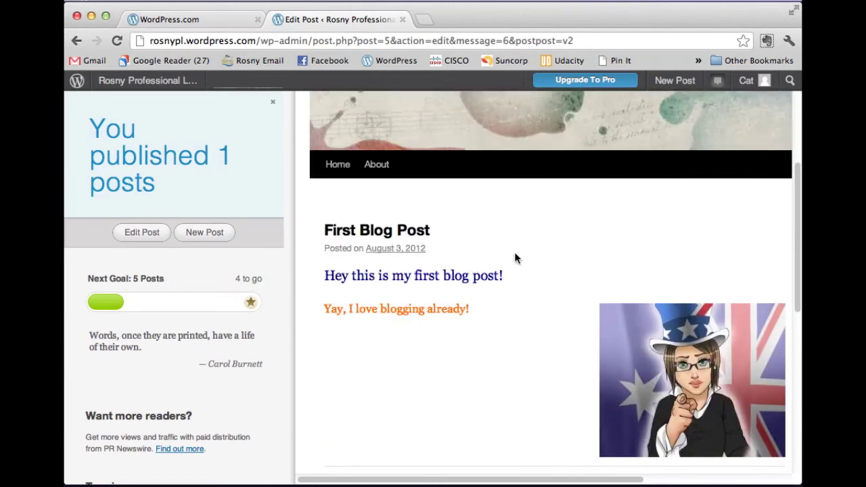
scroll(515, 256, "up", 3)
scroll(440, 200, "up", 1)
- View the Rosny Professional Learning public home page
mouse_move(170, 83)
left_click(163, 182)
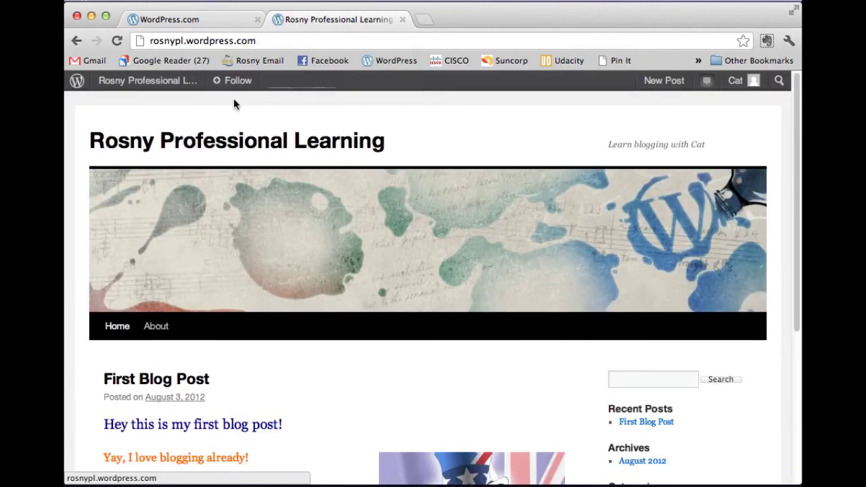
mouse_move(170, 88)
left_click(183, 112)
scroll(452, 296, "down", 5)
scroll(467, 325, "up", 5)
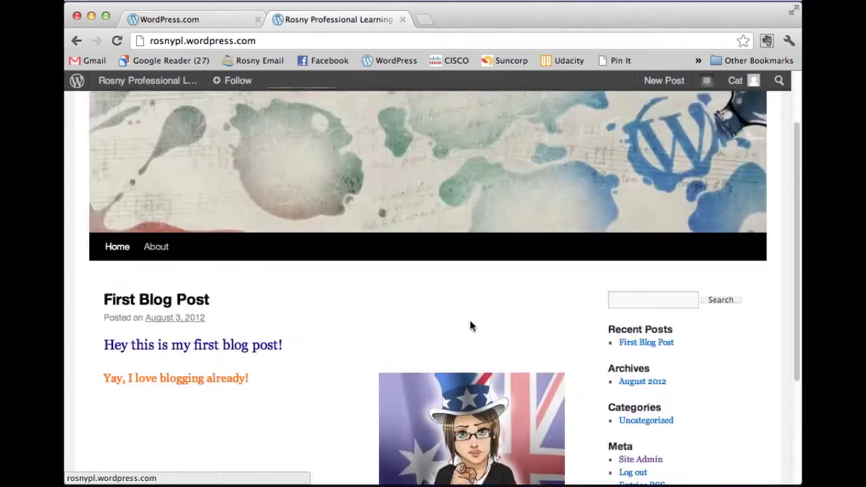
- Go to the Dashboard and open All Posts, showing First Blog Post as published
mouse_move(168, 83)
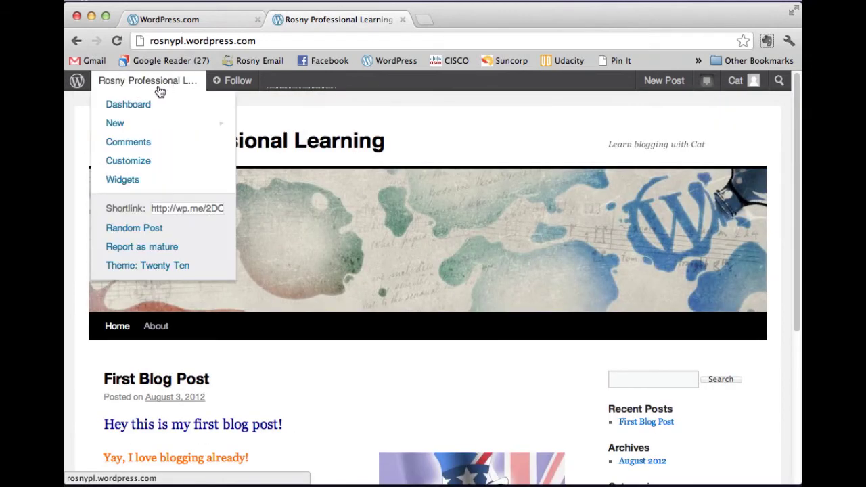
left_click(145, 112)
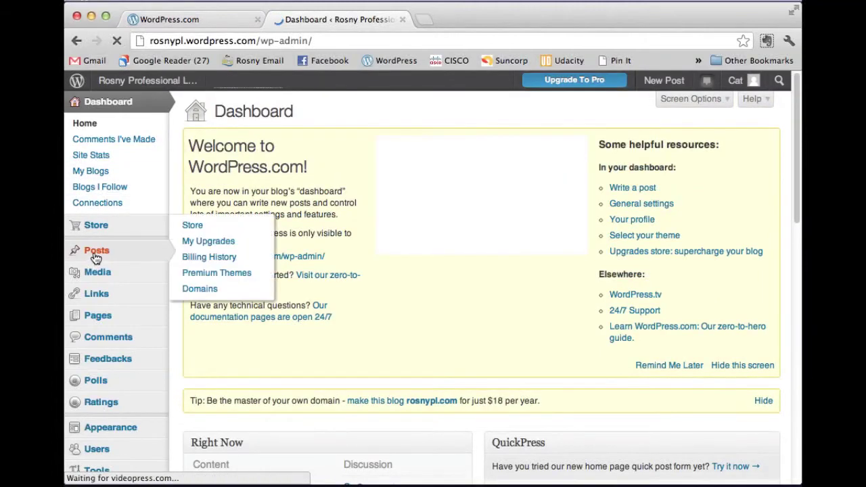
mouse_move(172, 262)
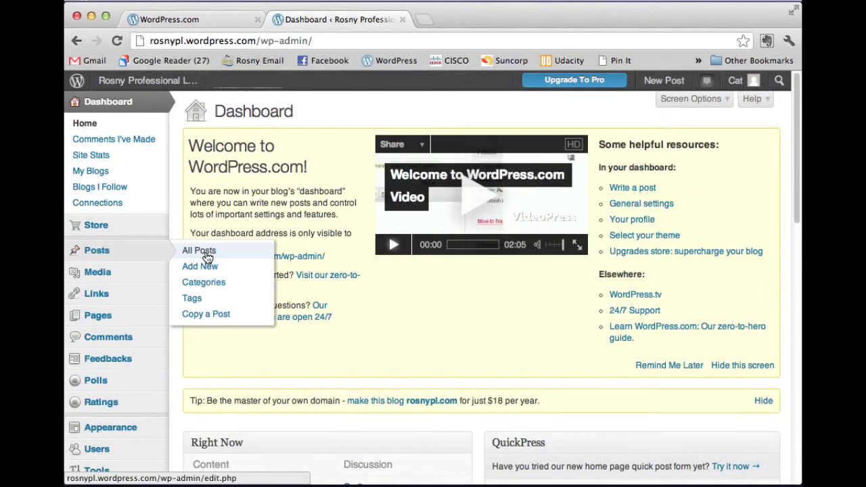
left_click(196, 252)
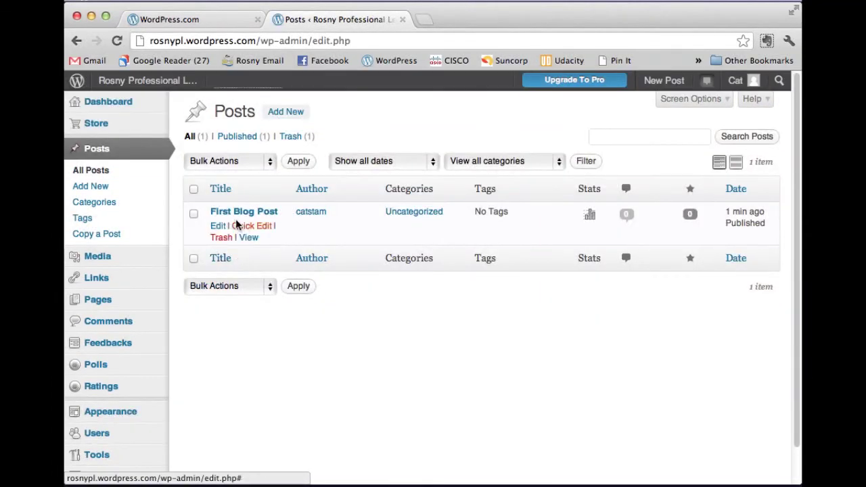
- Reopen First Blog Post and start adding an Audio/Video item From URL in Add Media
left_click(238, 216)
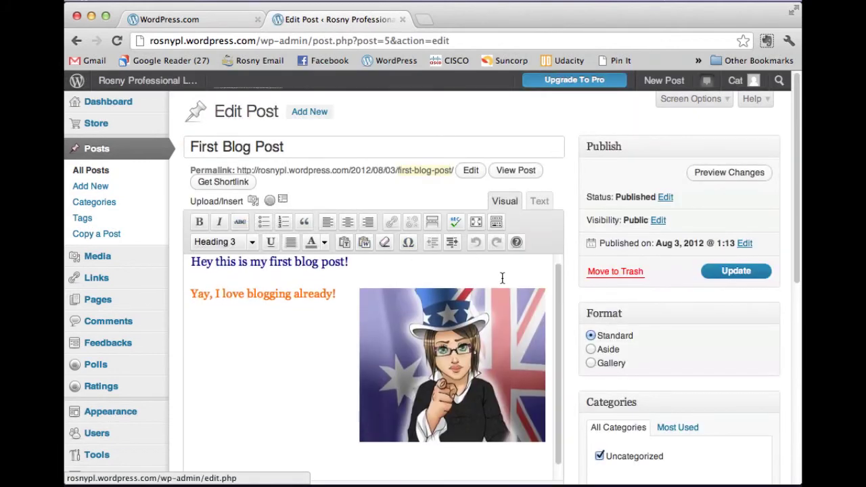
left_click(268, 202)
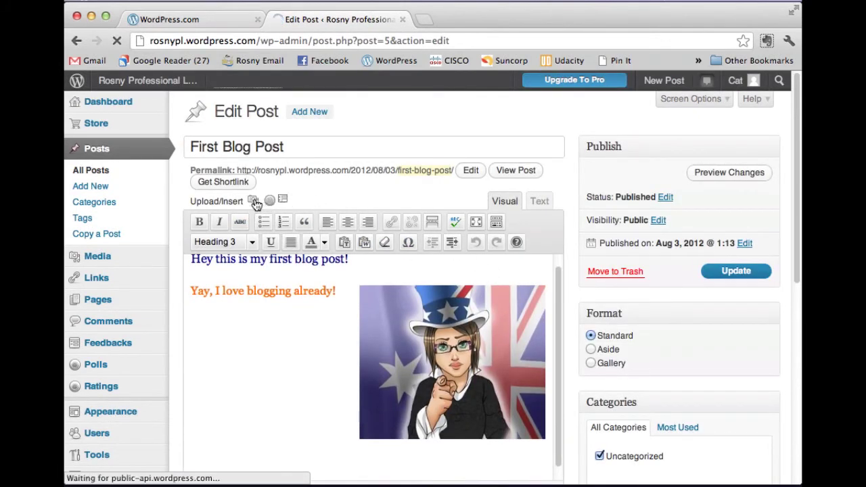
left_click(254, 201)
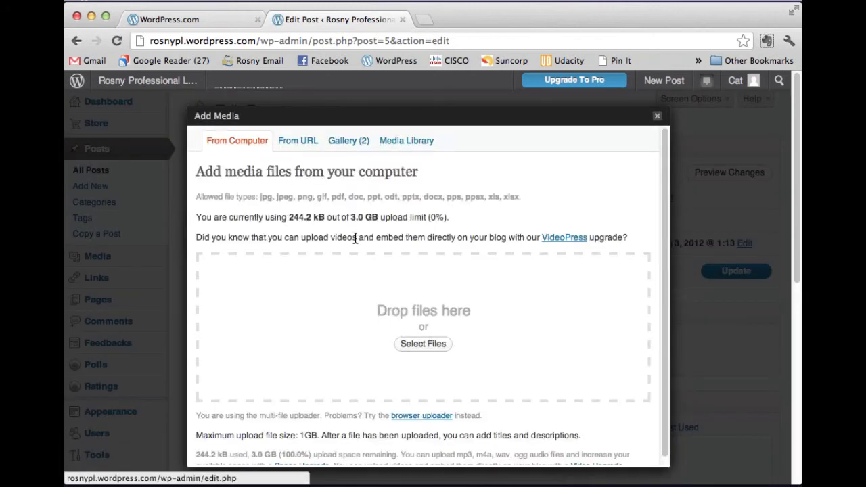
left_click(294, 143)
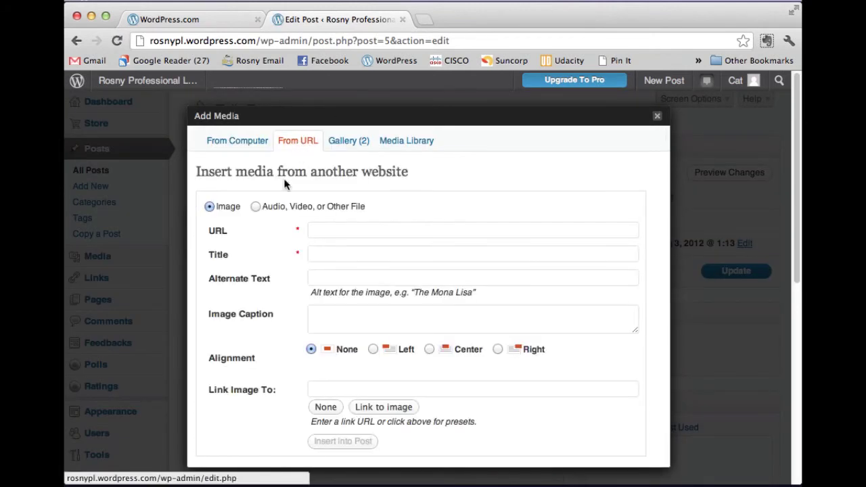
left_click(256, 207)
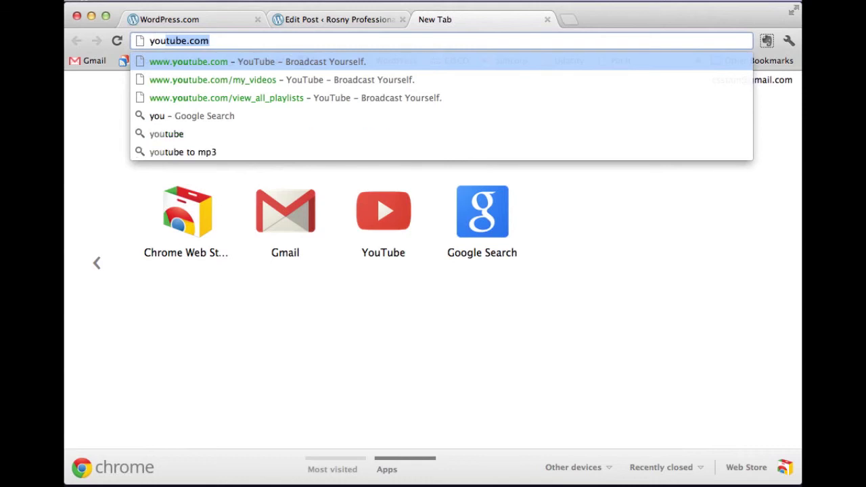
- Load YouTube, search 'slow loris with tine umbrella' and open the tiny umbrella video
key("Return")
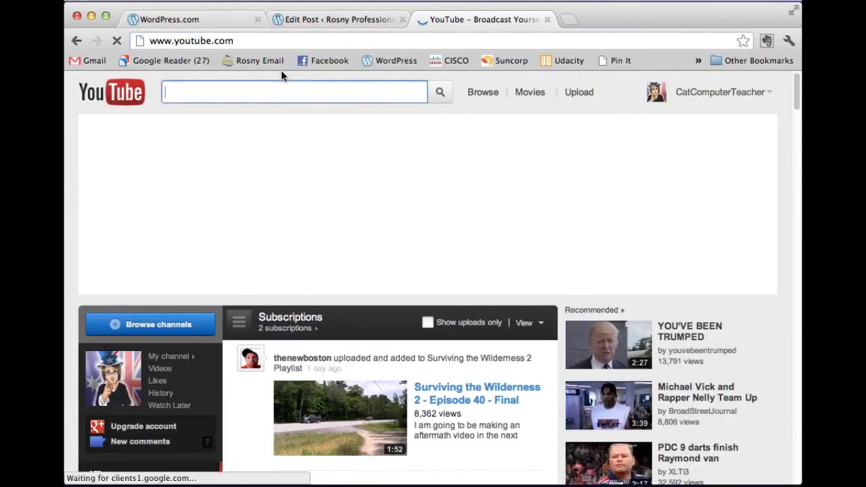
type("slow loris ")
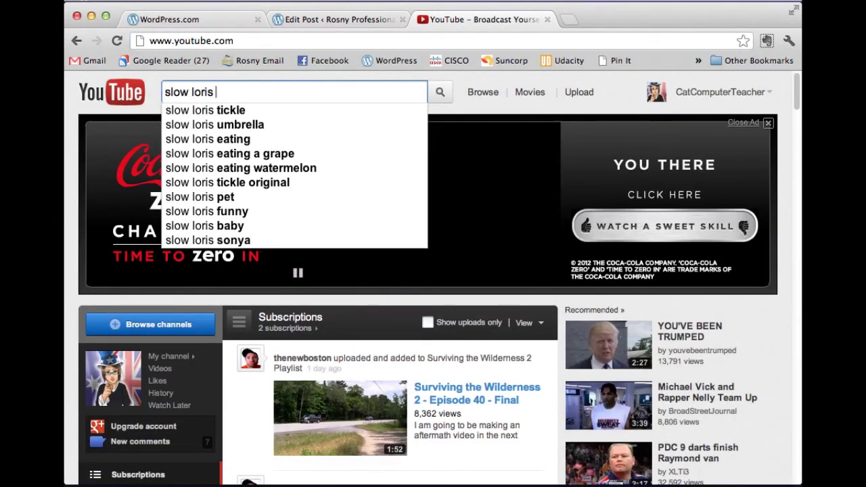
type("with tine umbrella")
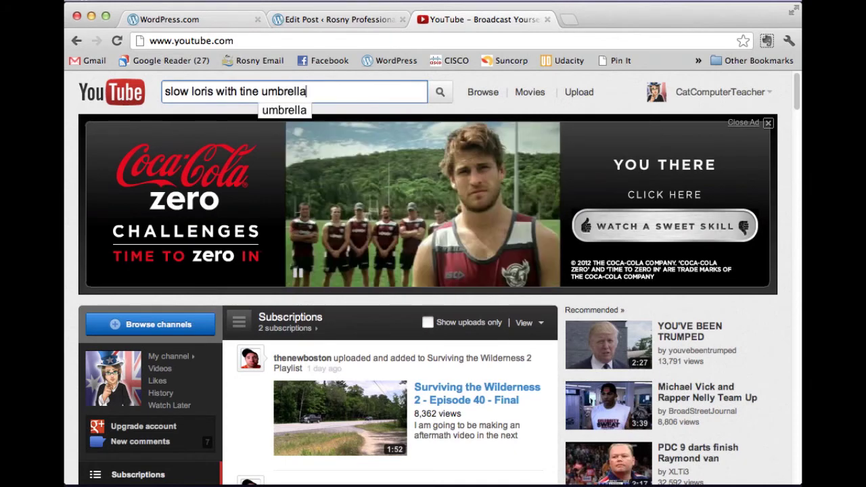
key("Return")
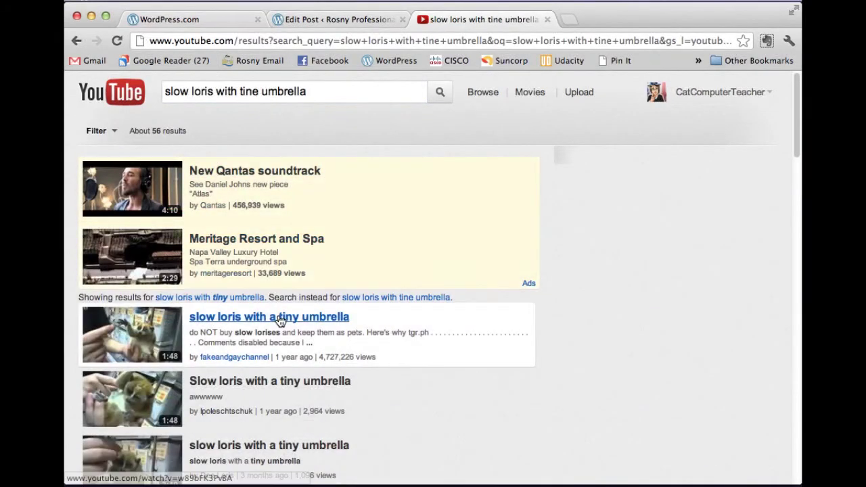
left_click(285, 316)
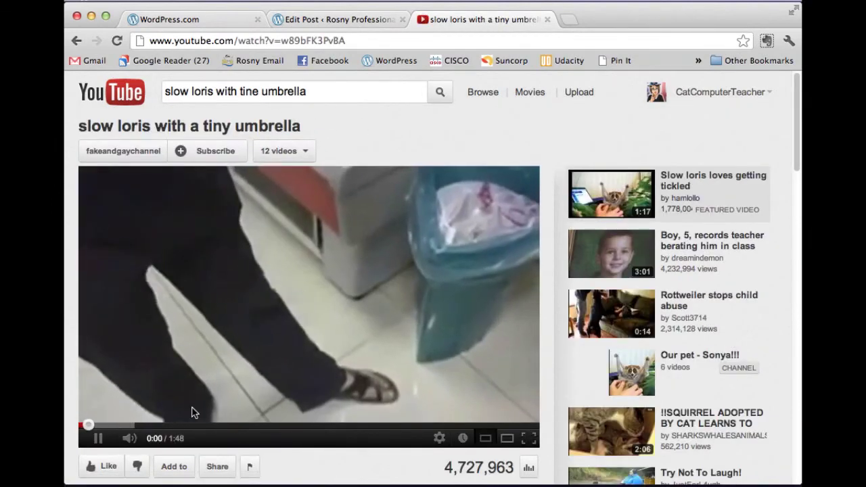
- Preview the video, pausing it at 0:17, and select its address-bar URL for copying
left_click(98, 439)
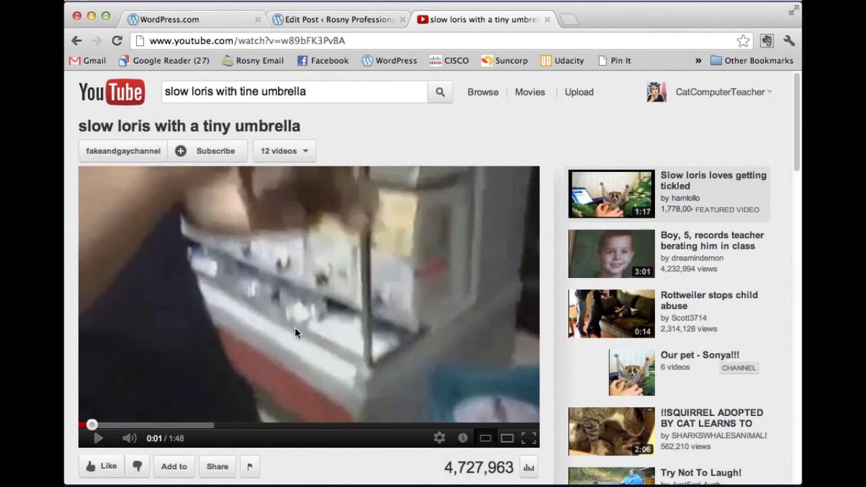
scroll(414, 330, "down", 1)
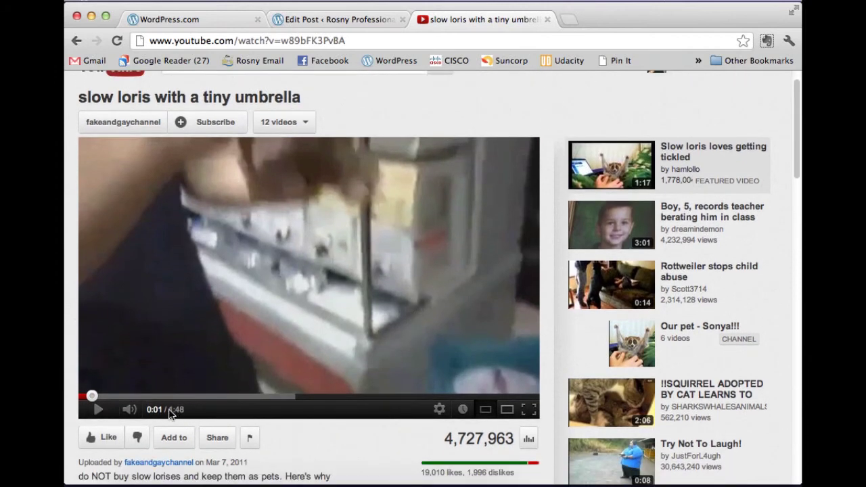
left_click_drag(95, 397, 121, 400)
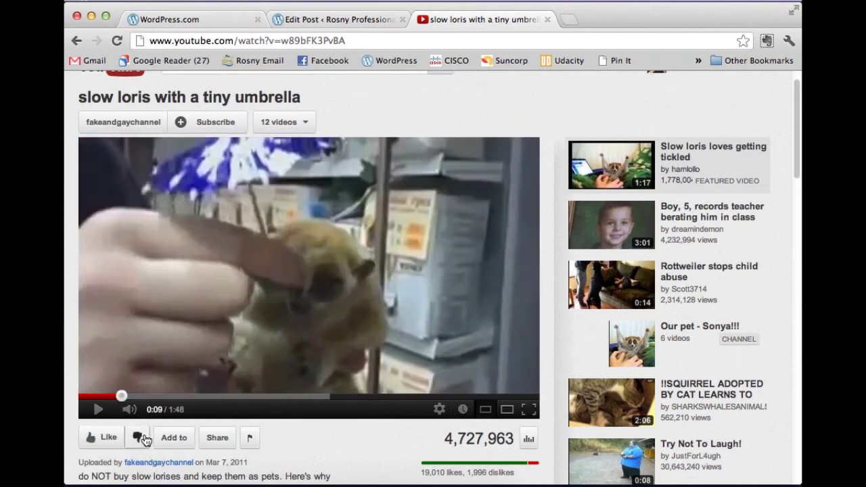
left_click(97, 419)
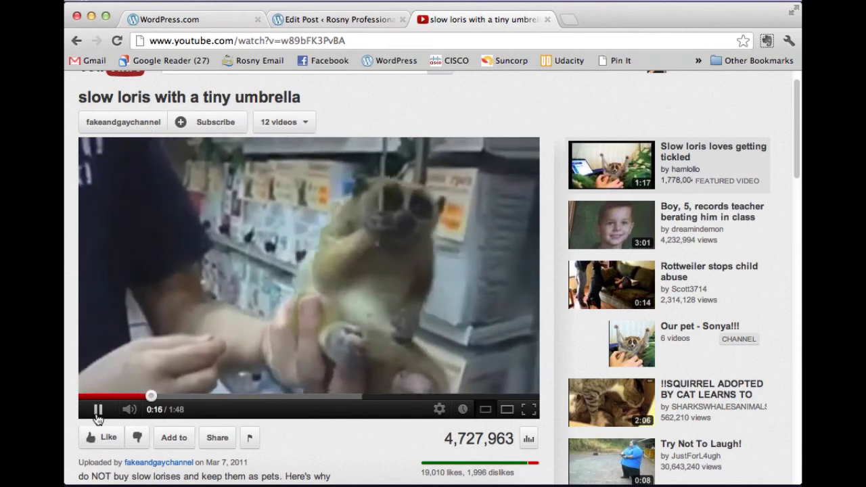
left_click(97, 410)
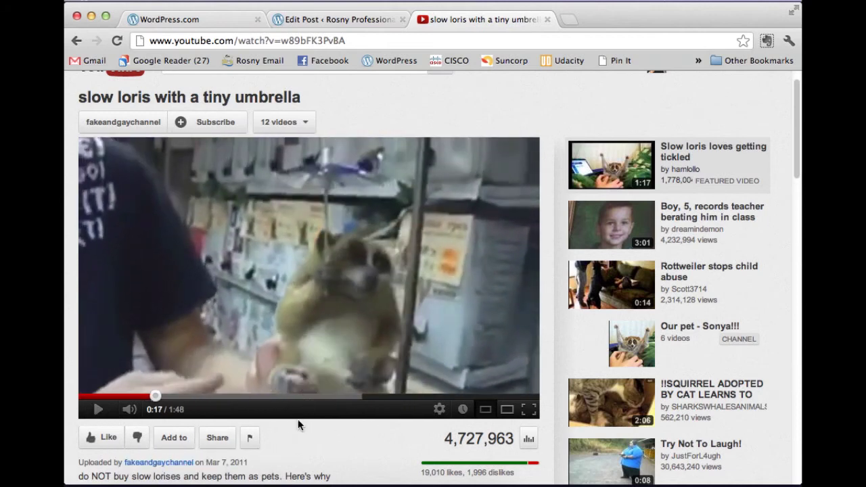
scroll(290, 433, "down", 1)
scroll(289, 436, "up", 1)
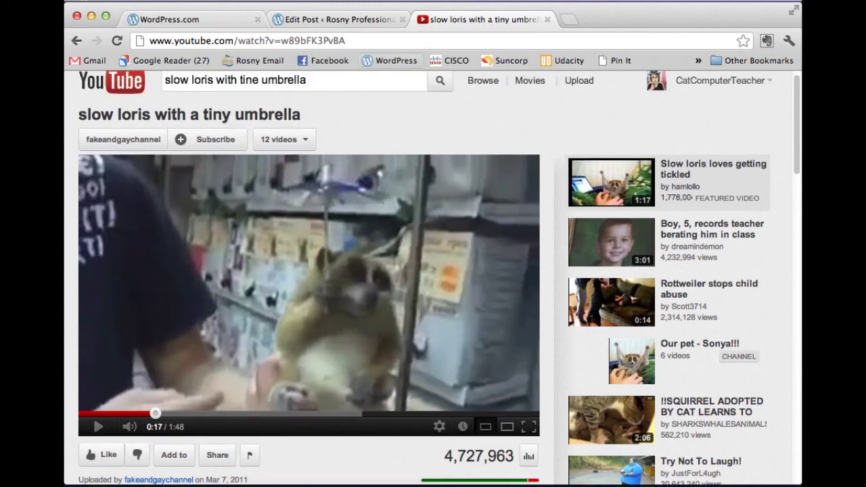
left_click(353, 41)
key("super+c")
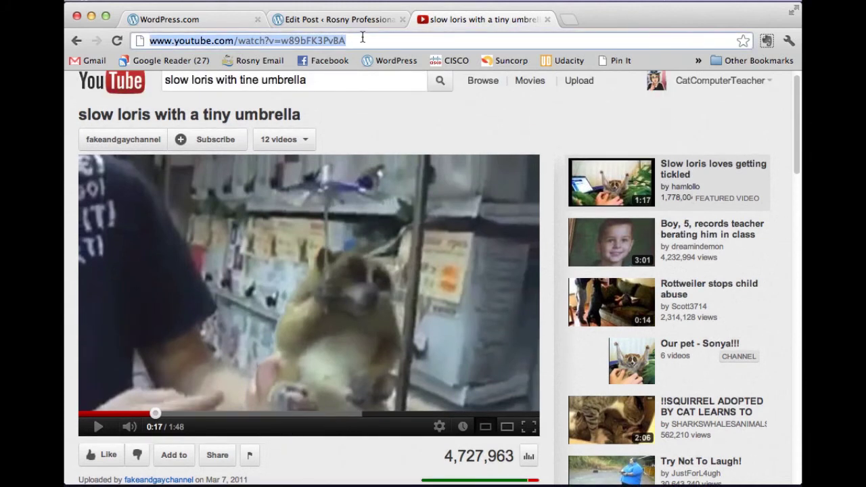
- Paste the slow loris YouTube URL, title it 'Slow Loris with tiny umbrella', and insert it
left_click(357, 20)
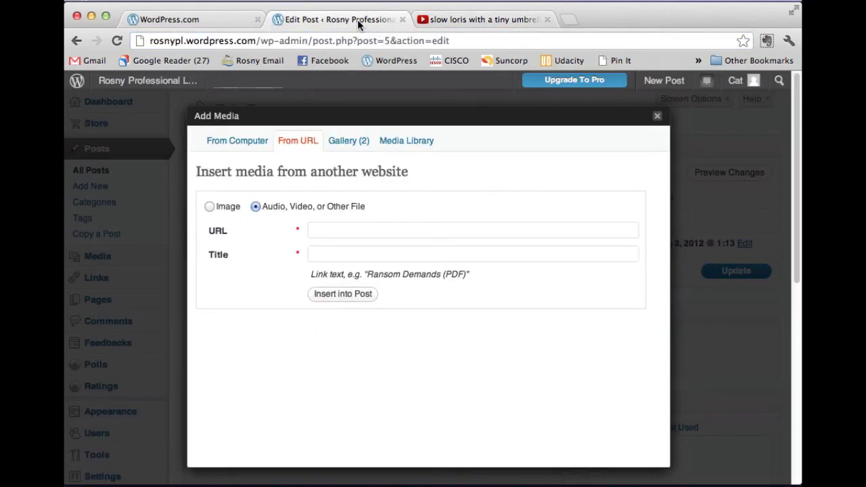
left_click(321, 231)
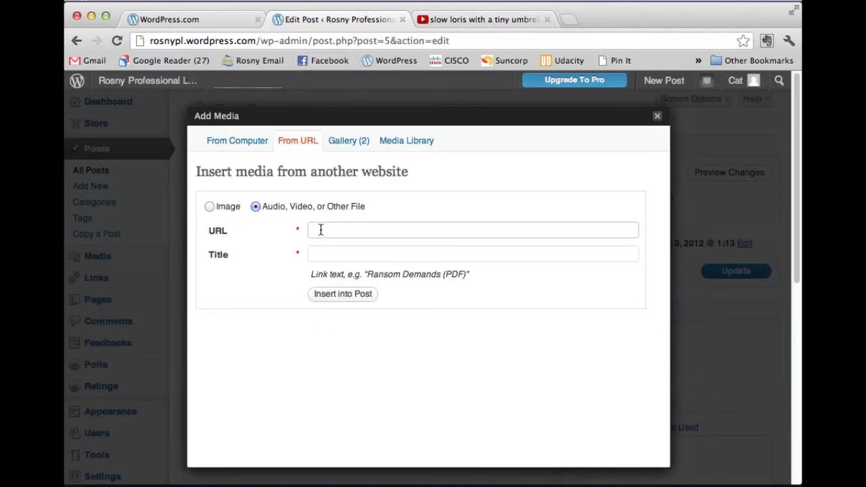
key("super+v")
left_click(332, 254)
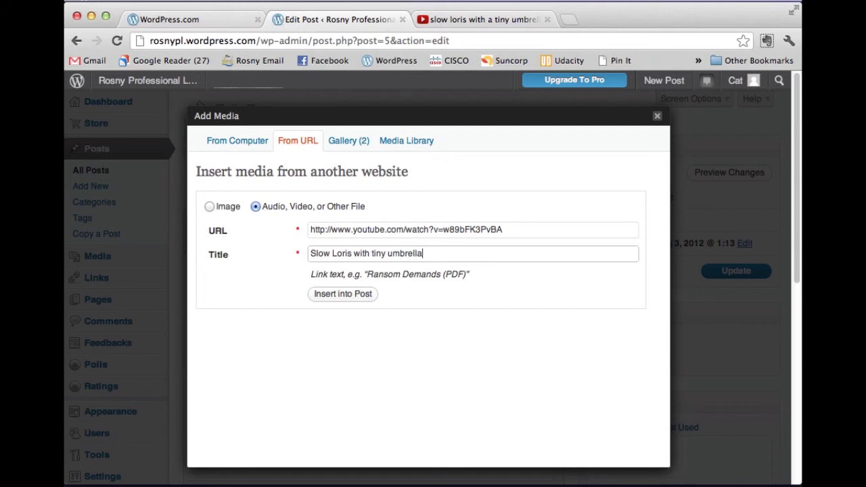
left_click(344, 296)
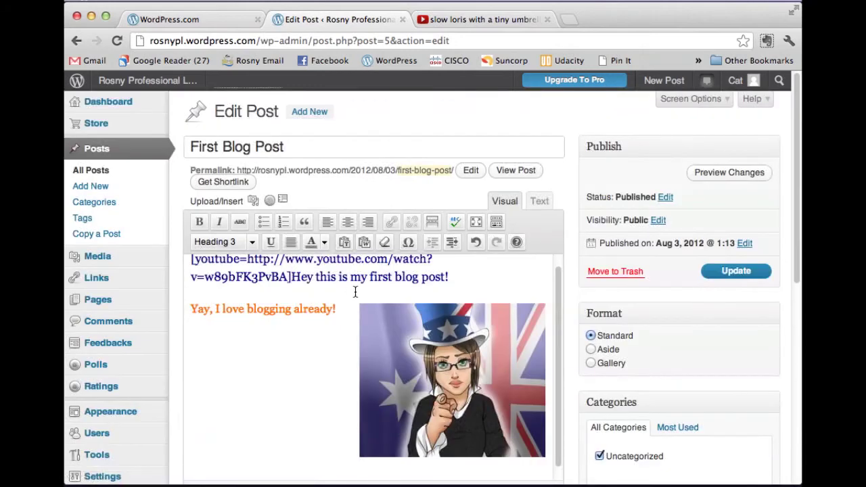
- Move the 'Hey' greeting below the YouTube link, check the embedded video in preview, and close it
key("Return")
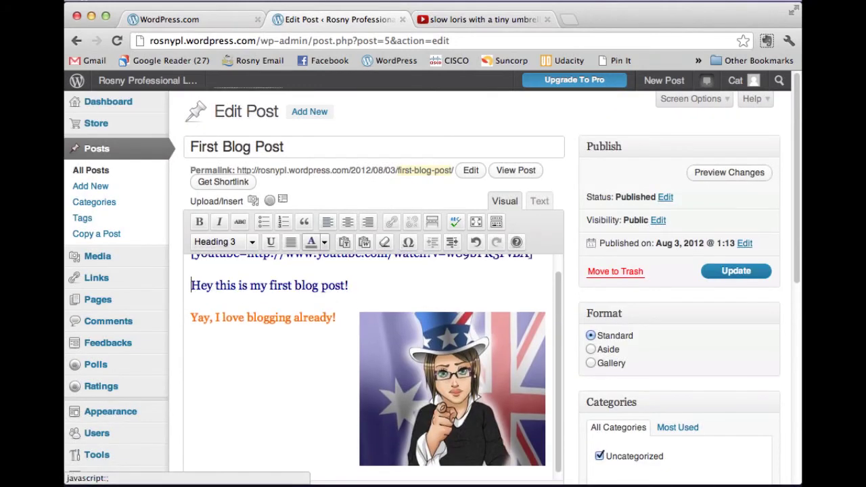
scroll(379, 291, "up", 1)
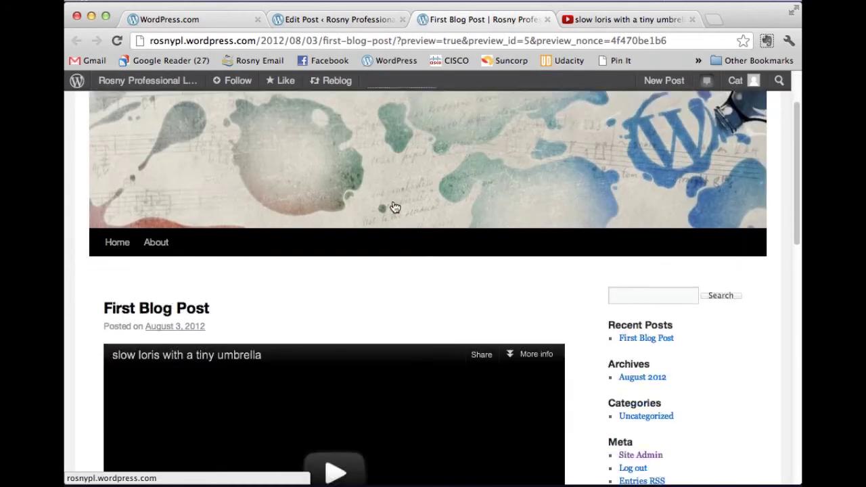
scroll(419, 240, "down", 5)
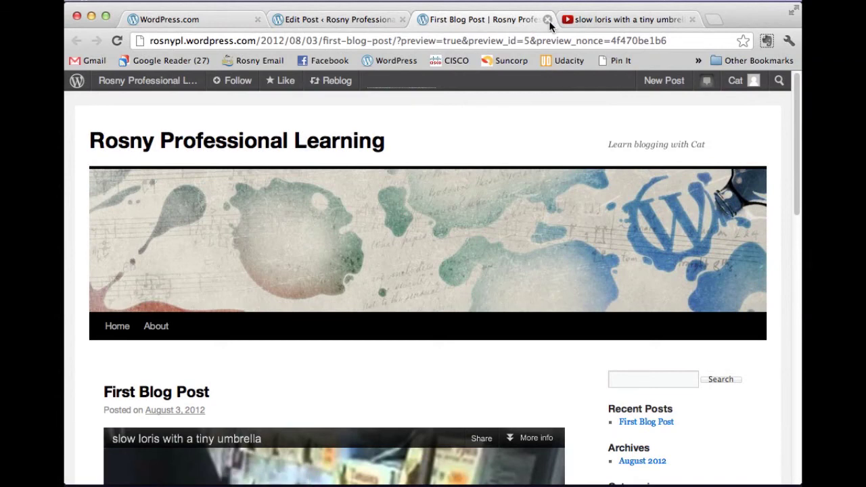
left_click(549, 20)
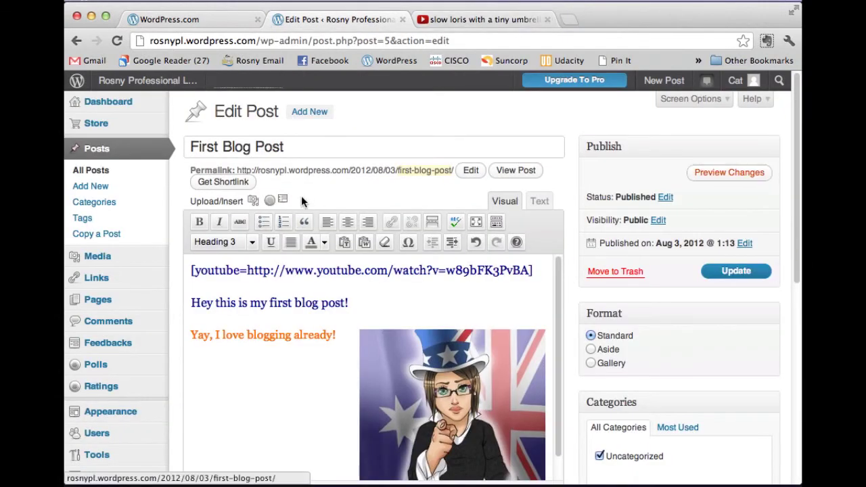
- Open Add Media, try From URL with Audio/Video, then switch to the From Computer upload panel
left_click(254, 203)
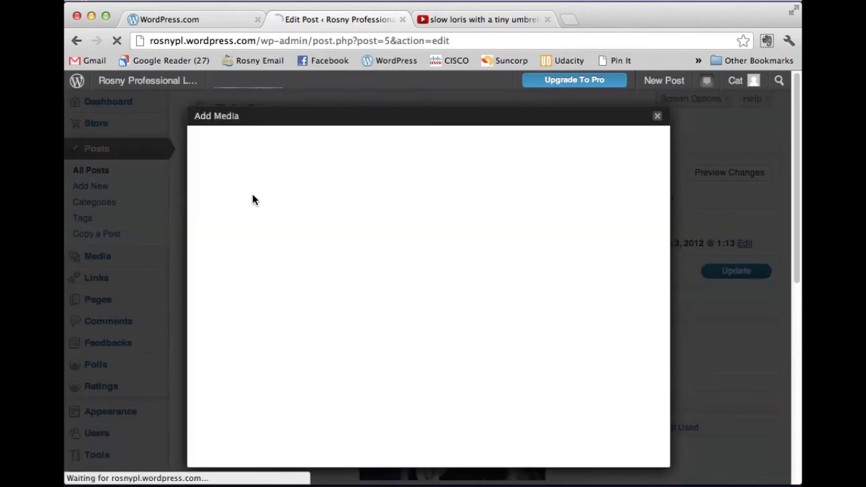
left_click(305, 140)
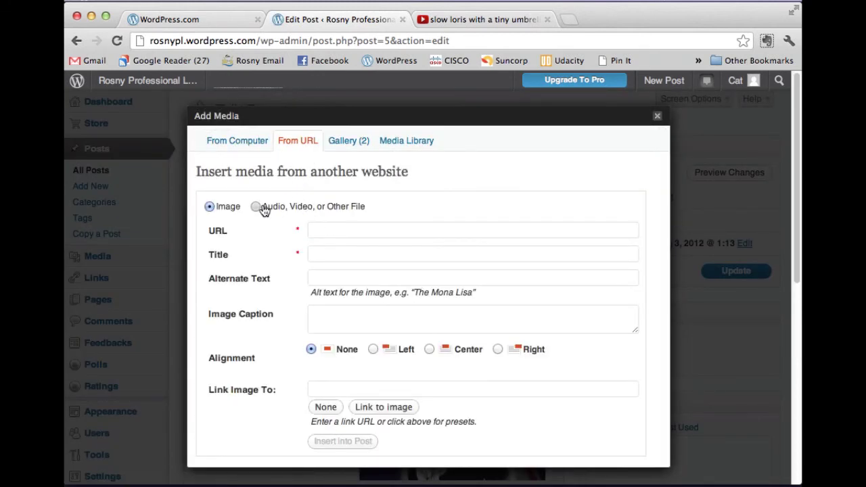
left_click(255, 206)
left_click(331, 229)
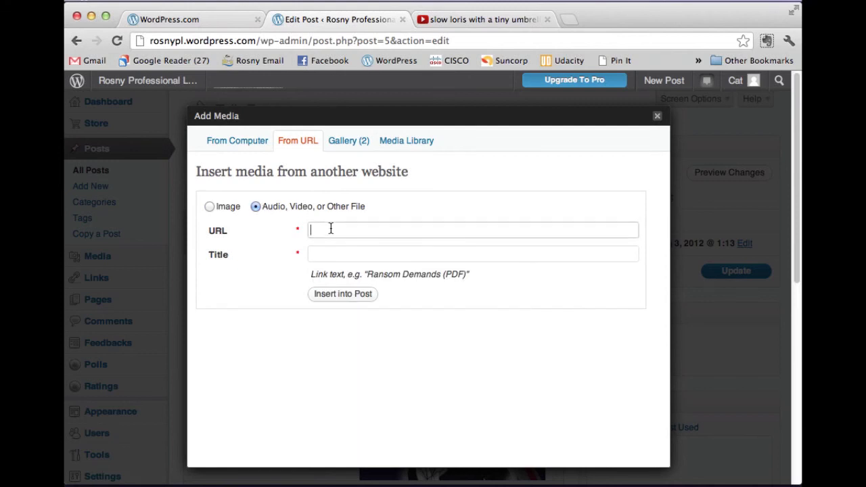
left_click(327, 255)
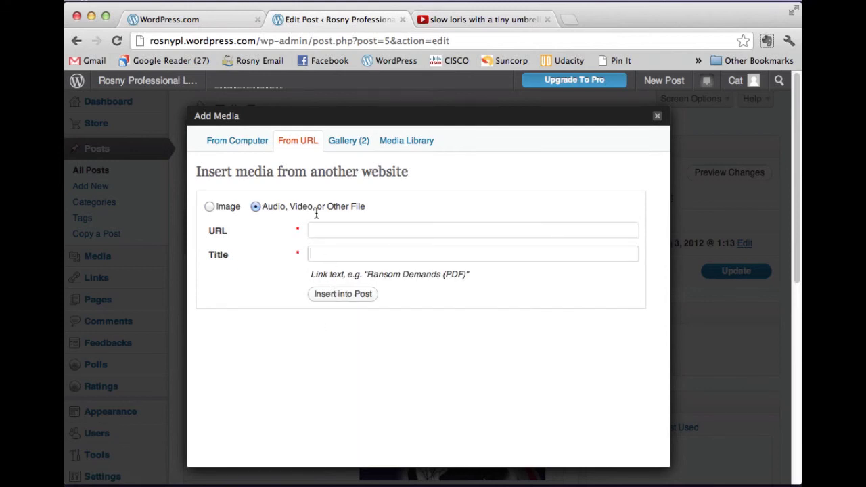
left_click(256, 143)
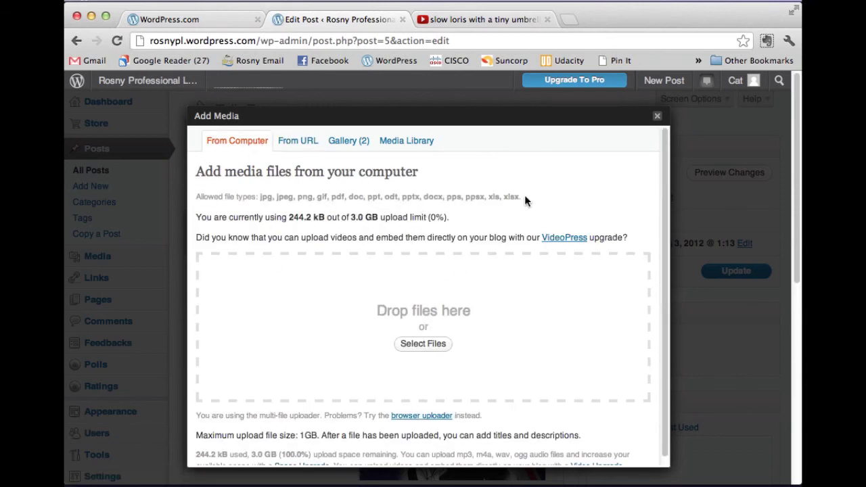
left_click_drag(521, 196, 259, 196)
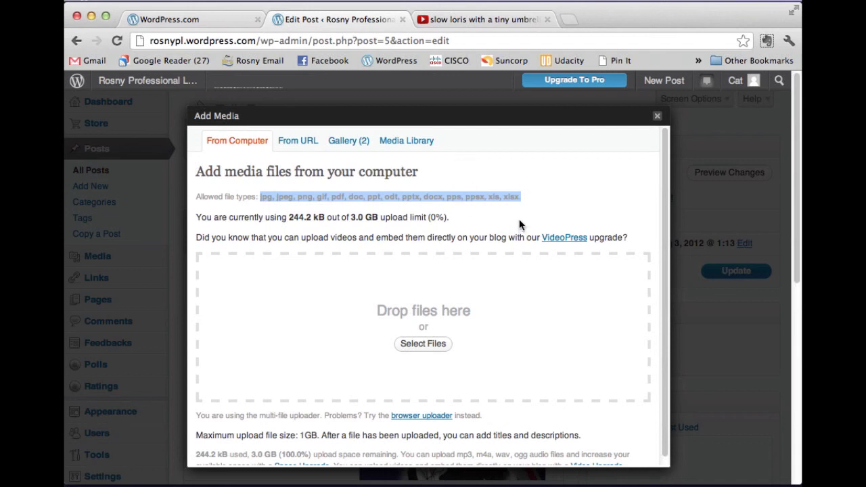
left_click(424, 345)
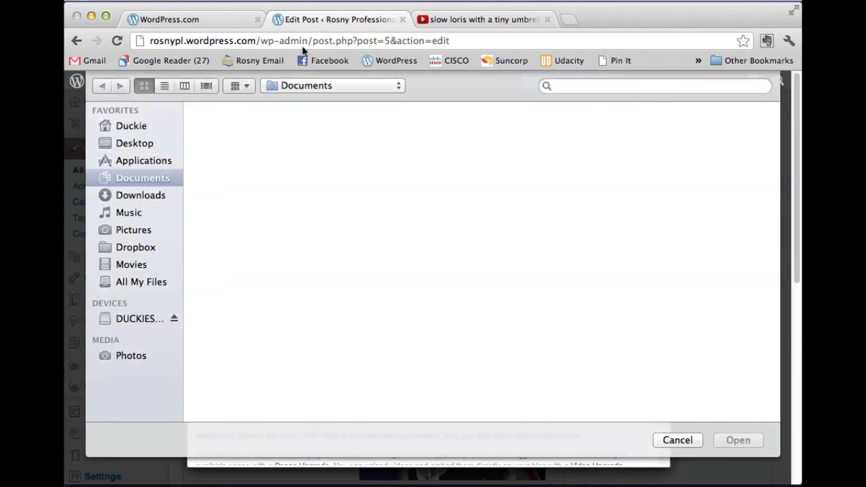
left_click(693, 442)
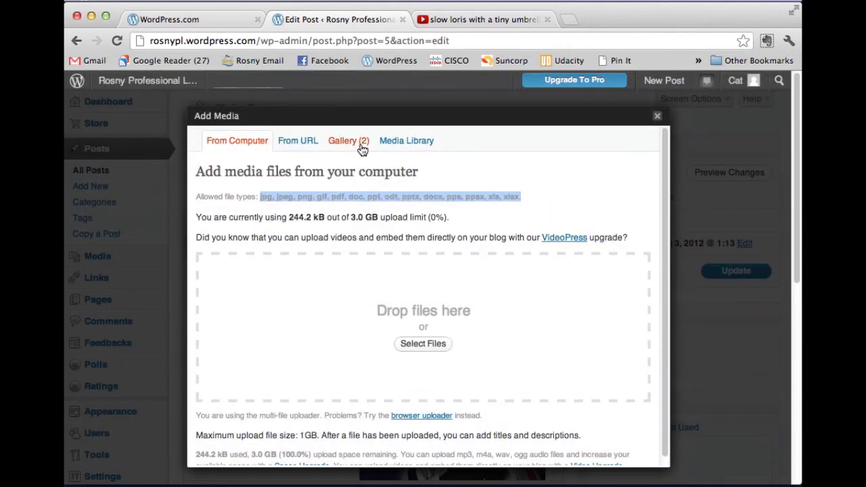
- Review the CatTeacherAvatar images in the Gallery (2) tab, then close the Add Media window
left_click(349, 143)
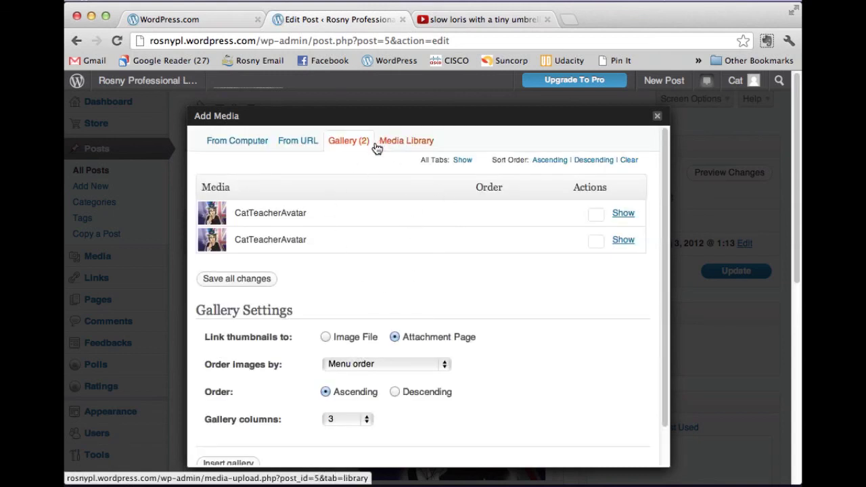
scroll(464, 238, "down", 2)
scroll(464, 239, "up", 2)
left_click(623, 214)
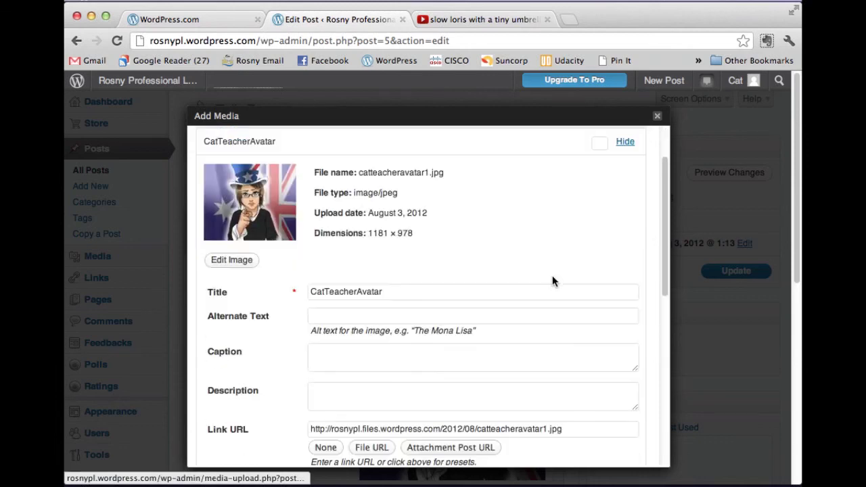
scroll(412, 318, "down", 6)
scroll(399, 347, "down", 1)
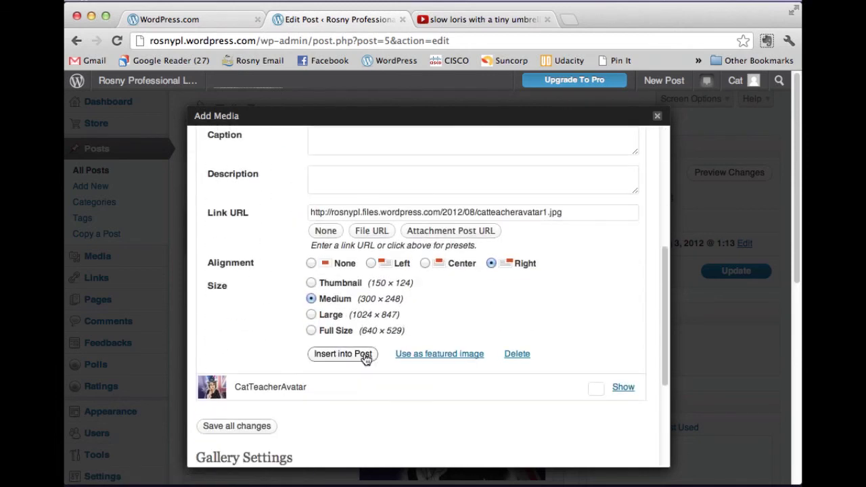
left_click(656, 117)
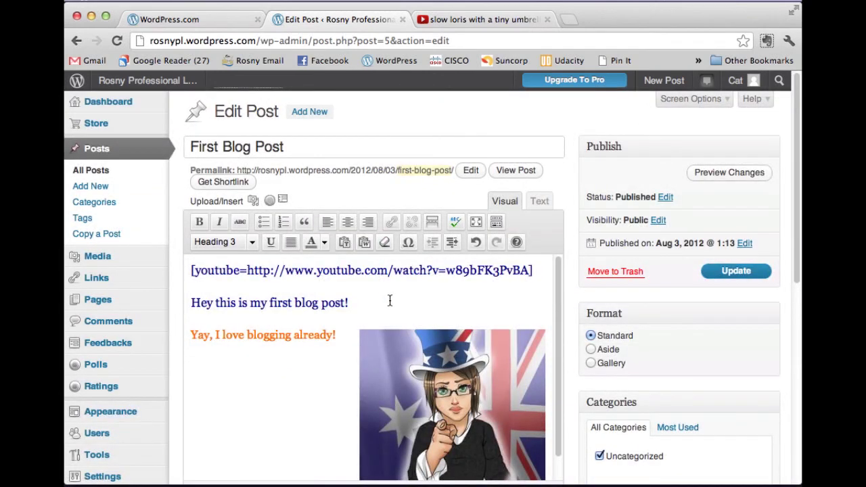
- Update the post and view the embedded slow loris video on the Rosny Professional Learning blog
left_click(745, 271)
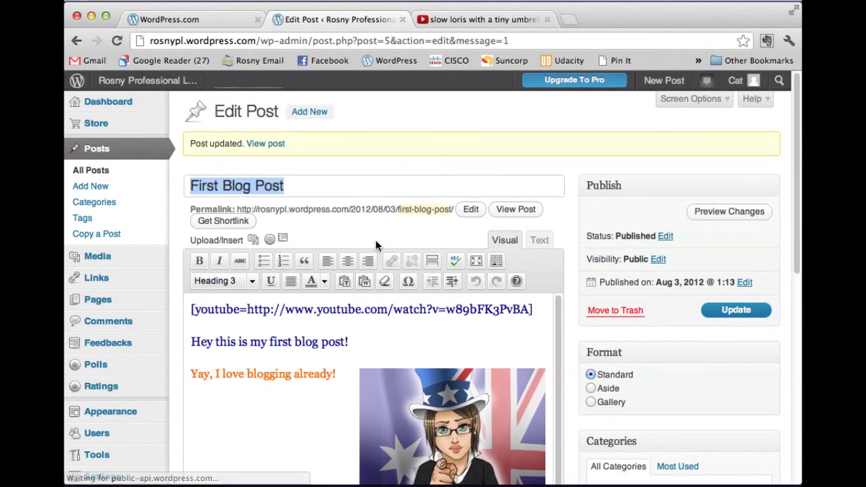
left_click(167, 88)
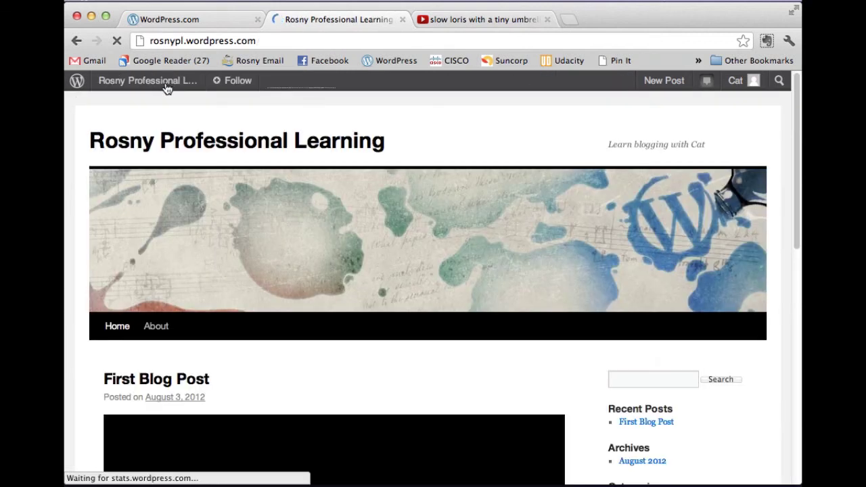
scroll(396, 197, "down", 2)
scroll(536, 247, "down", 5)
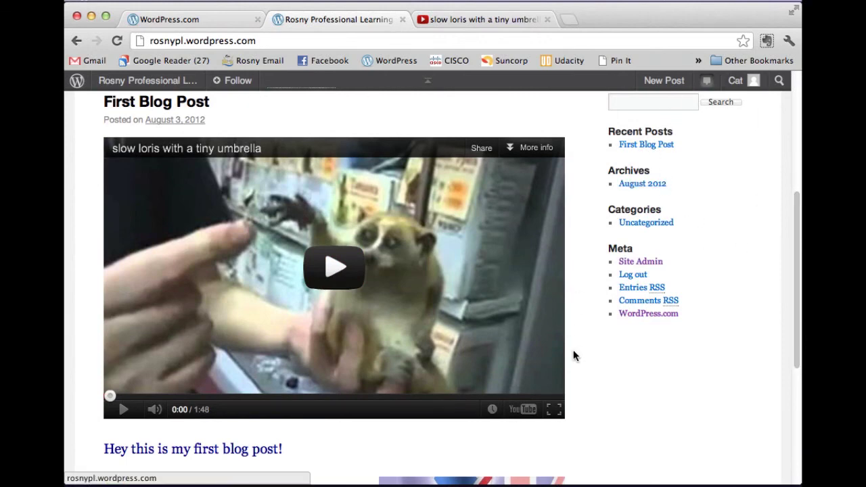
scroll(576, 342, "down", 1)
scroll(576, 338, "up", 1)
scroll(575, 334, "up", 7)
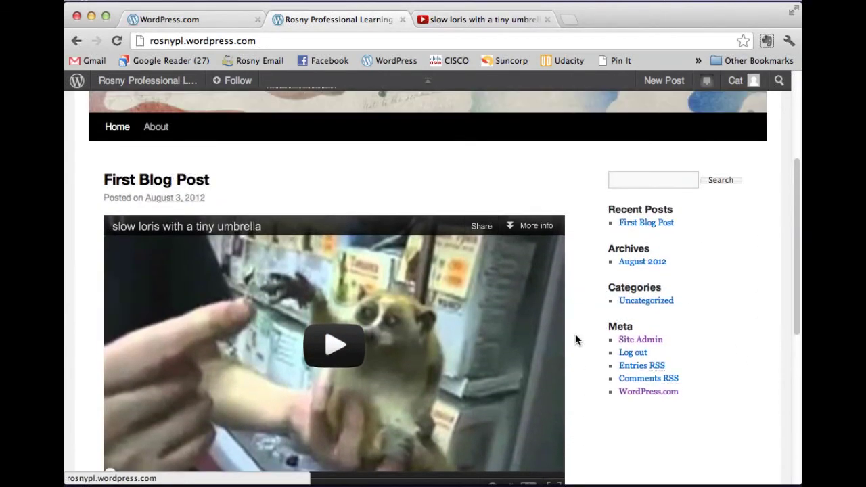